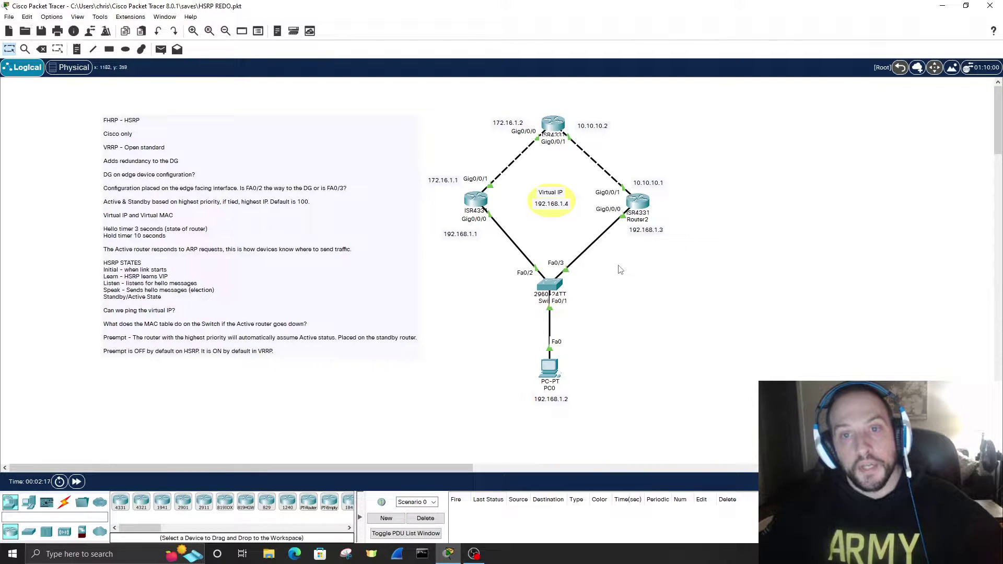
- Open the command line of the ISR4331 router at 192.168.1.1 (Router1) and enter global configuration mode
left_click(482, 203)
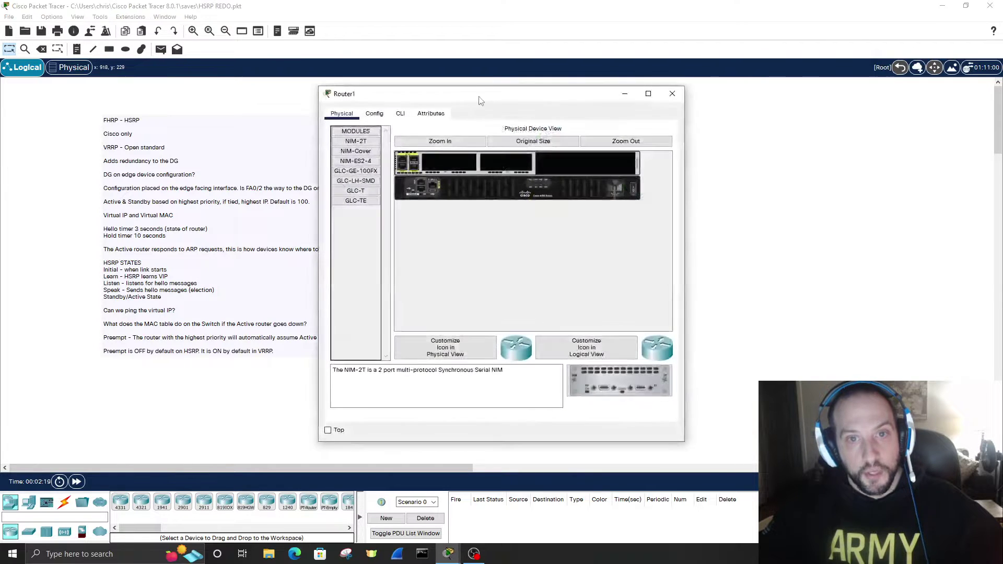
left_click_drag(478, 98, 824, 82)
left_click(744, 91)
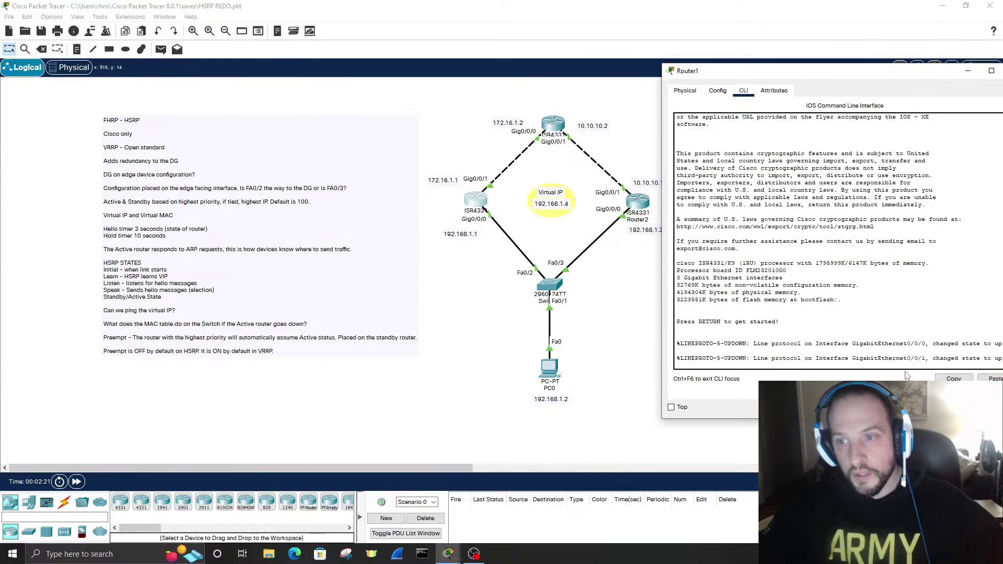
key("Return")
key("Return")
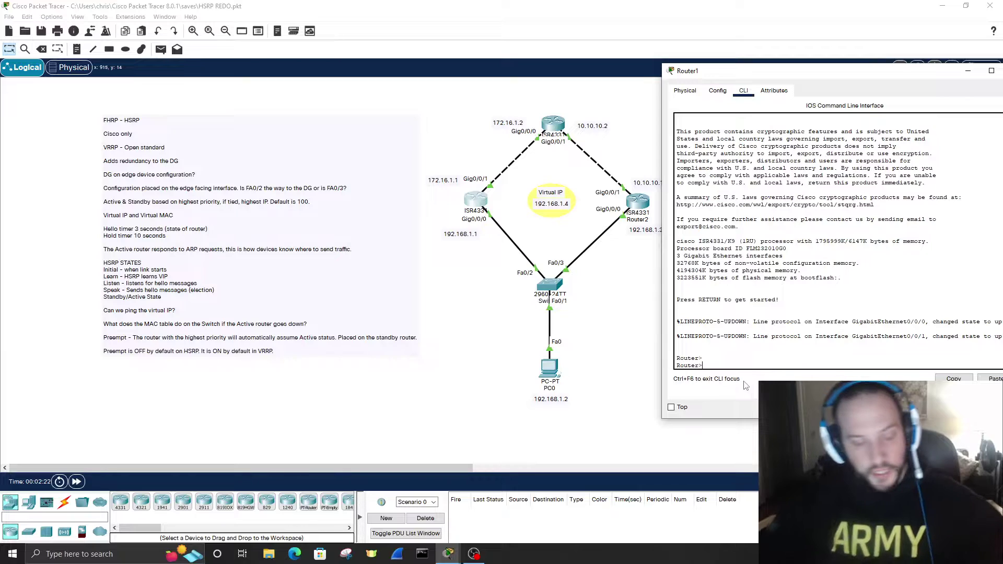
type("en")
key("Return")
type("conf")
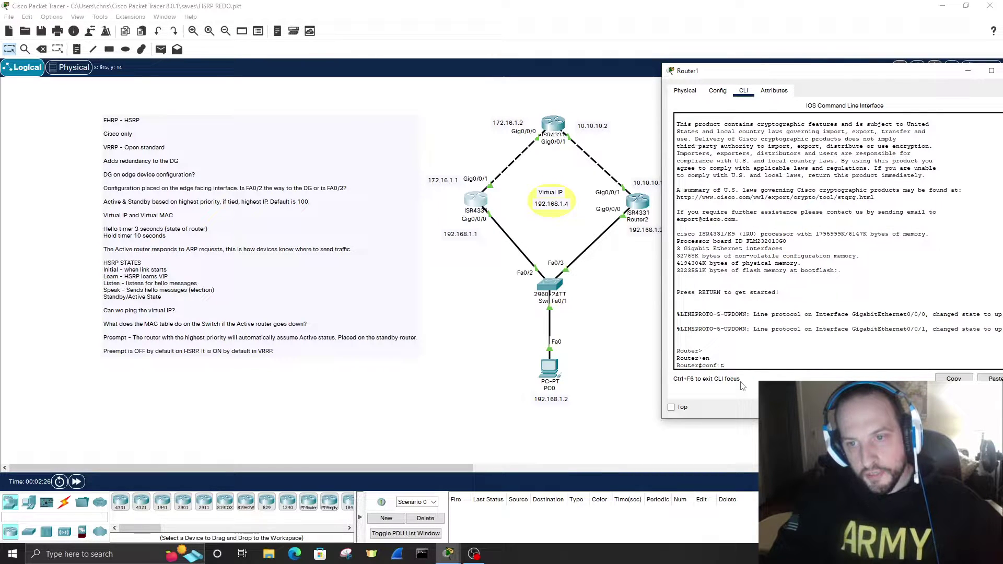
type(" t")
key("Return")
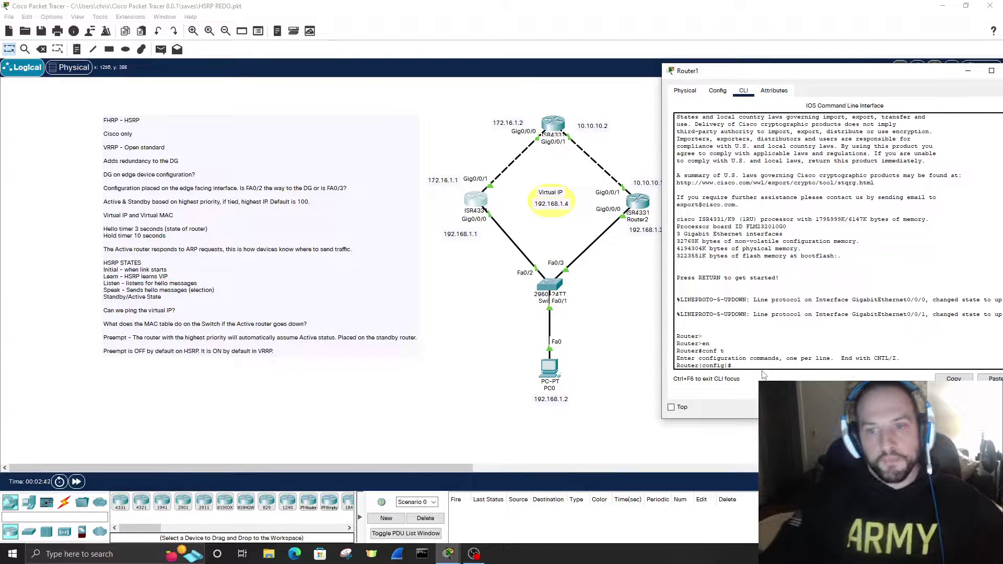
- On Router1's interface gig0/0/0, assign the virtual IP 192.168.1.4 to HSRP standby group 1
type("interface")
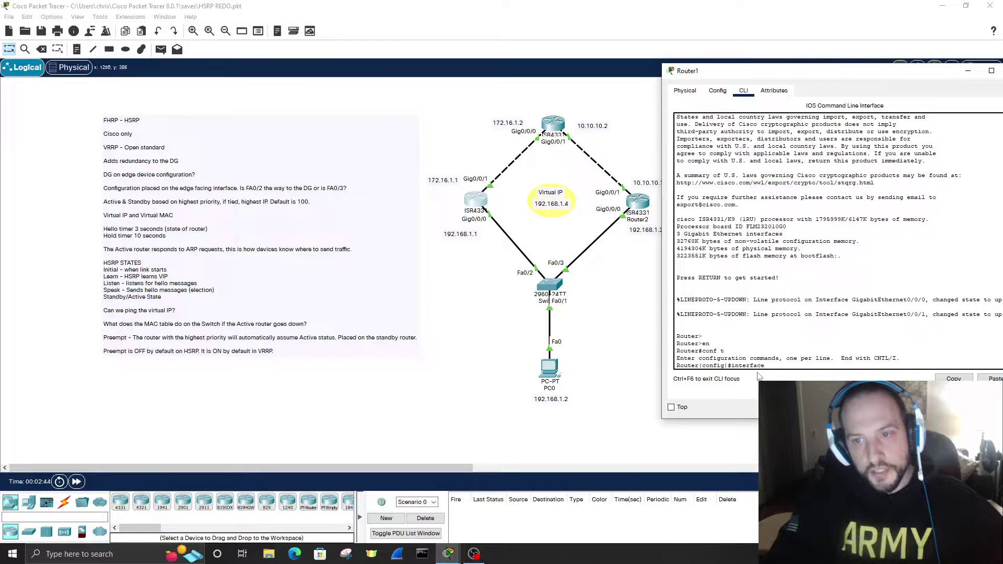
type(" gig0/0/90")
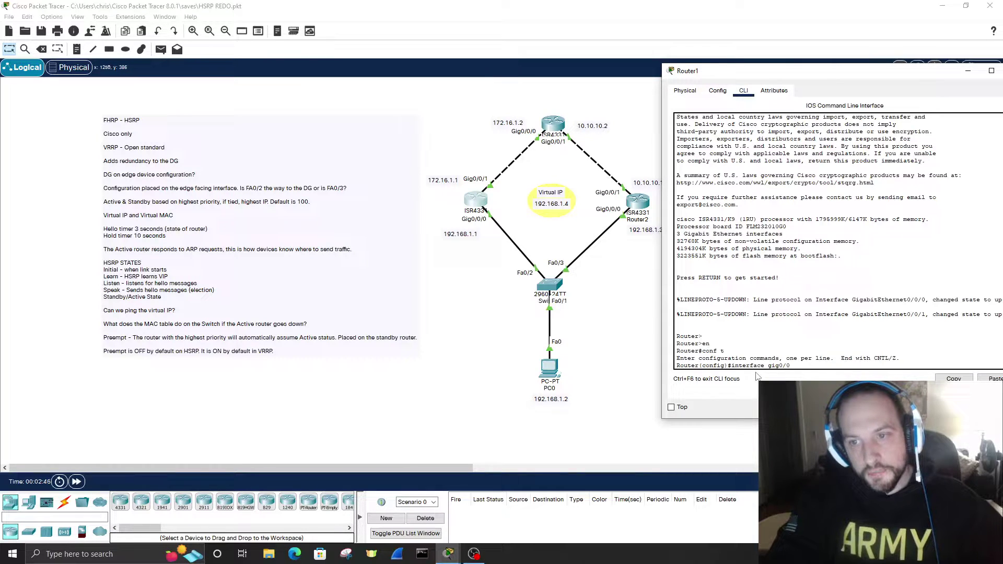
key("BackSpace")
key("BackSpace")
type("0")
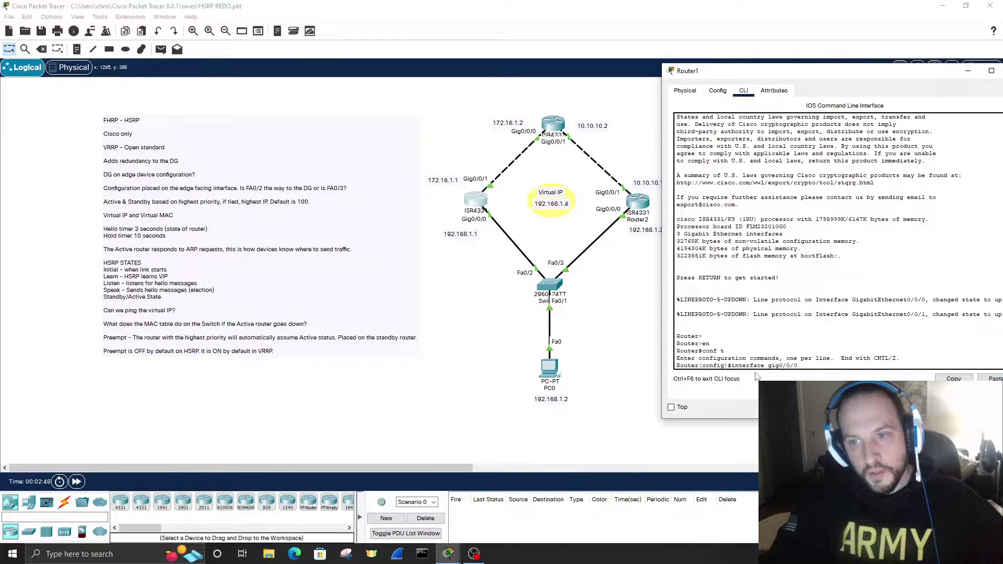
key("Return")
type("standby 1 ip 192.168.1.4")
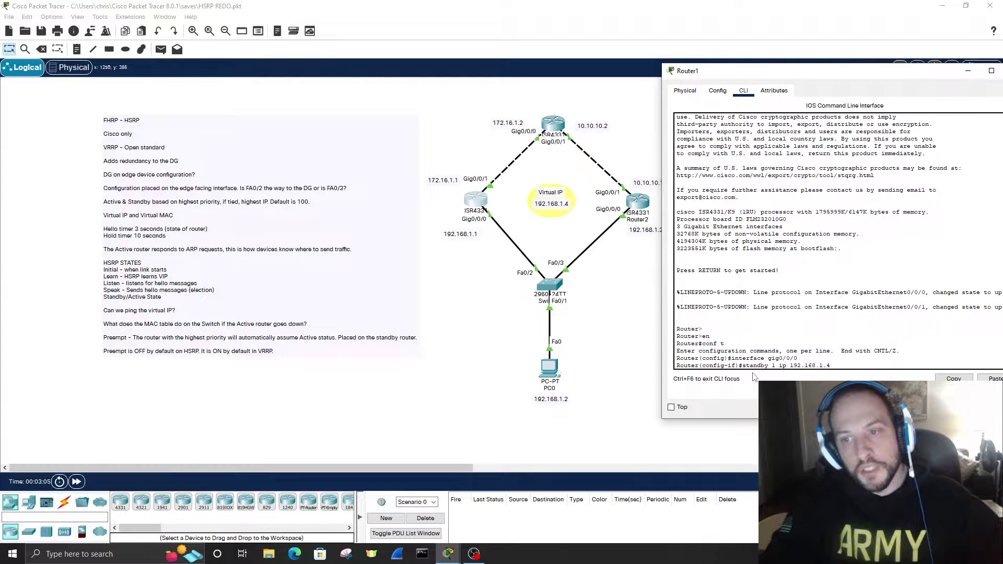
key("Return")
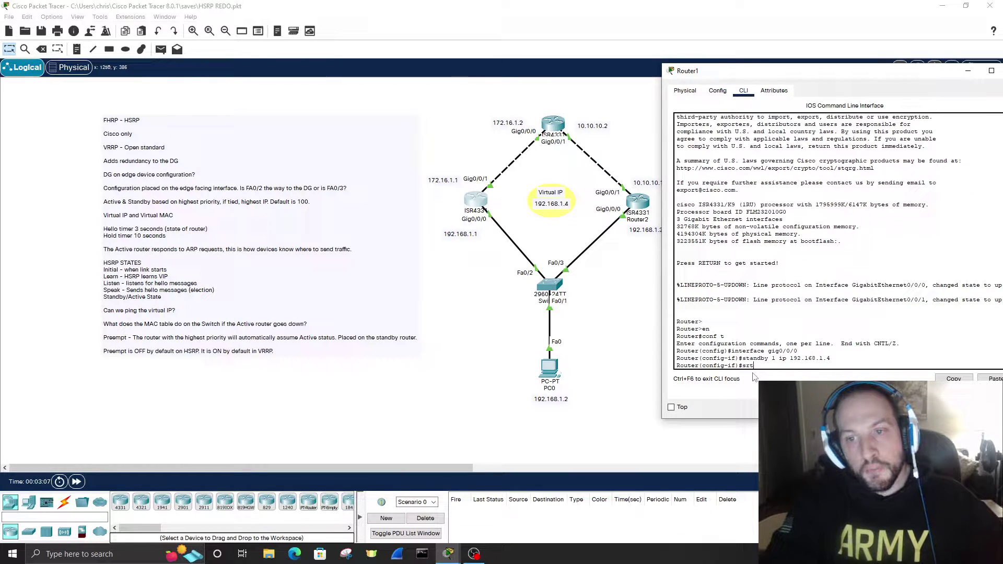
- Set the priority of standby group 1 on Router1's interface gig0/0/0 to 105
type("standby ")
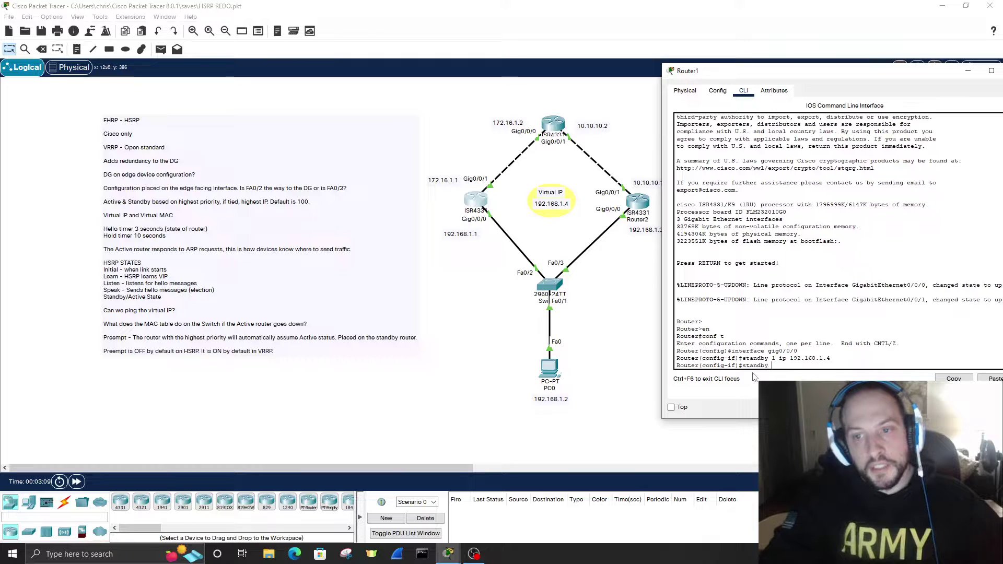
type("1")
type(" p")
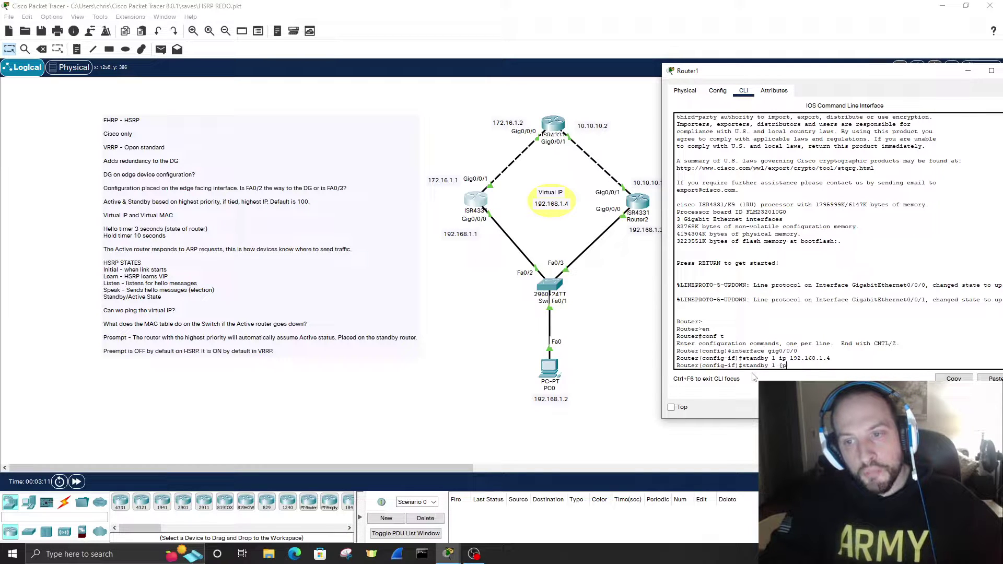
type("riority ")
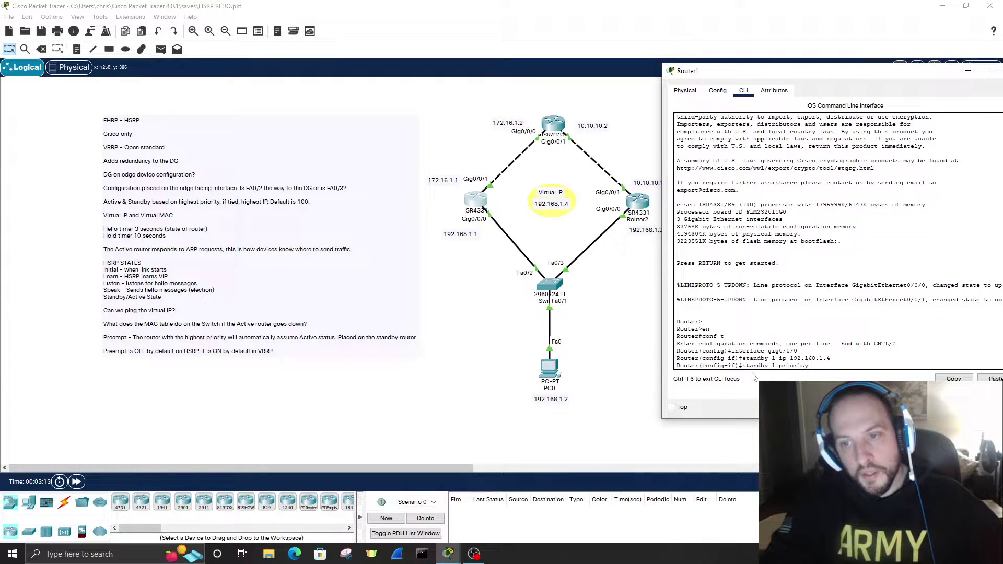
type("105")
key("Return")
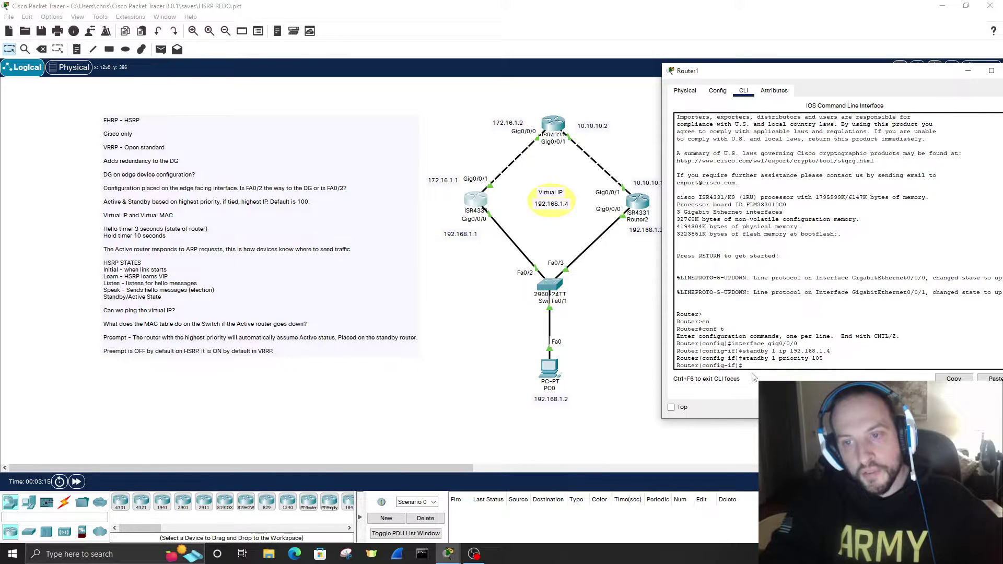
- Enter the standby 1 preempt command on Router1's interface gig0/0/0 to turn on preemption for group 1
type("standb y")
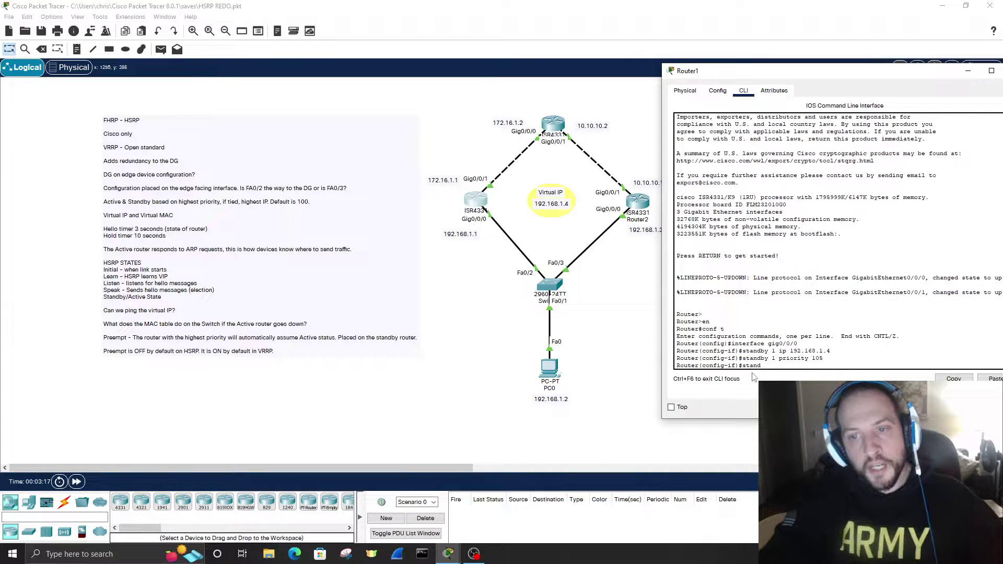
key("BackSpace")
key("BackSpace")
type("y ")
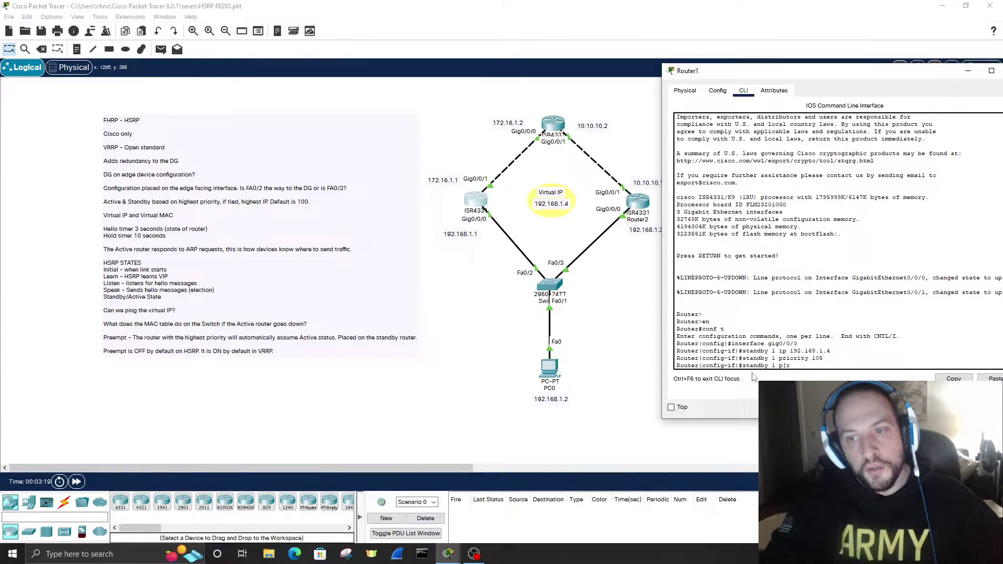
type("1 preempt")
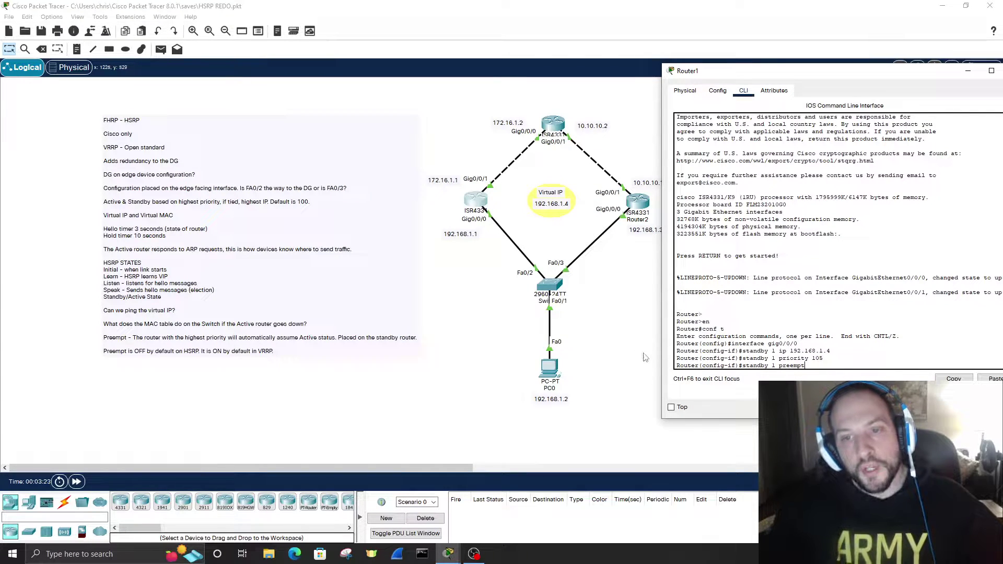
key("Return")
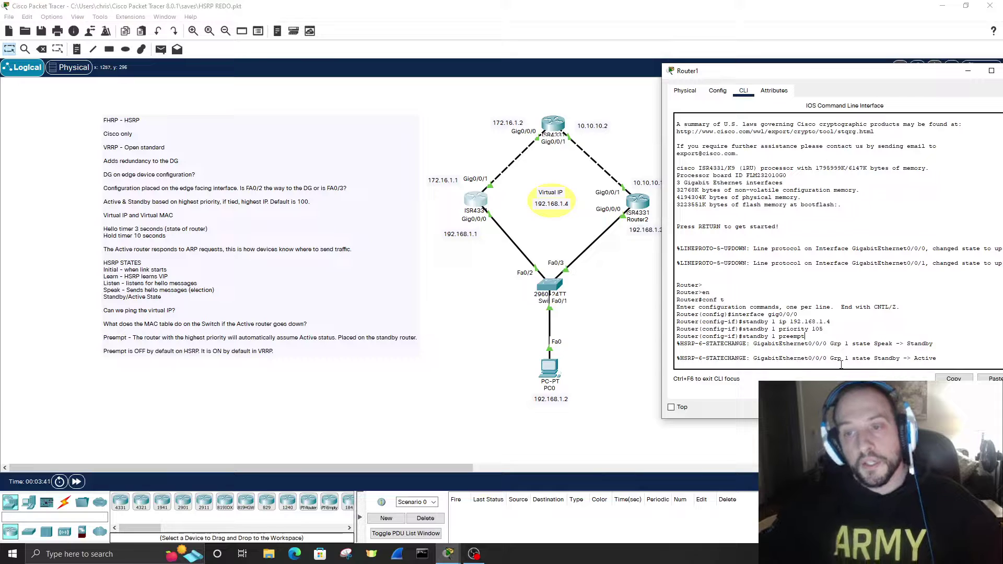
scroll(837, 364, "up", 1)
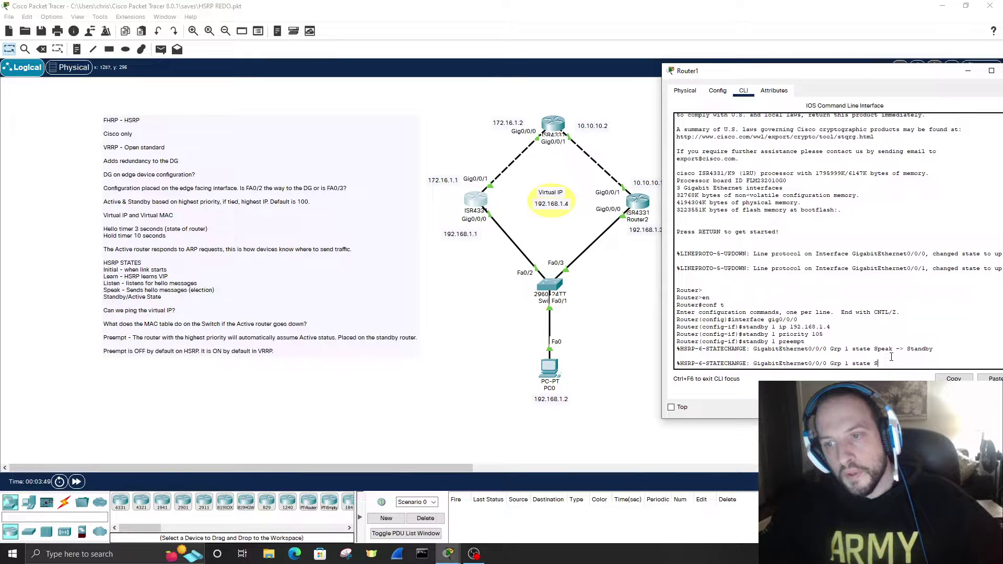
key("Return")
key("Return")
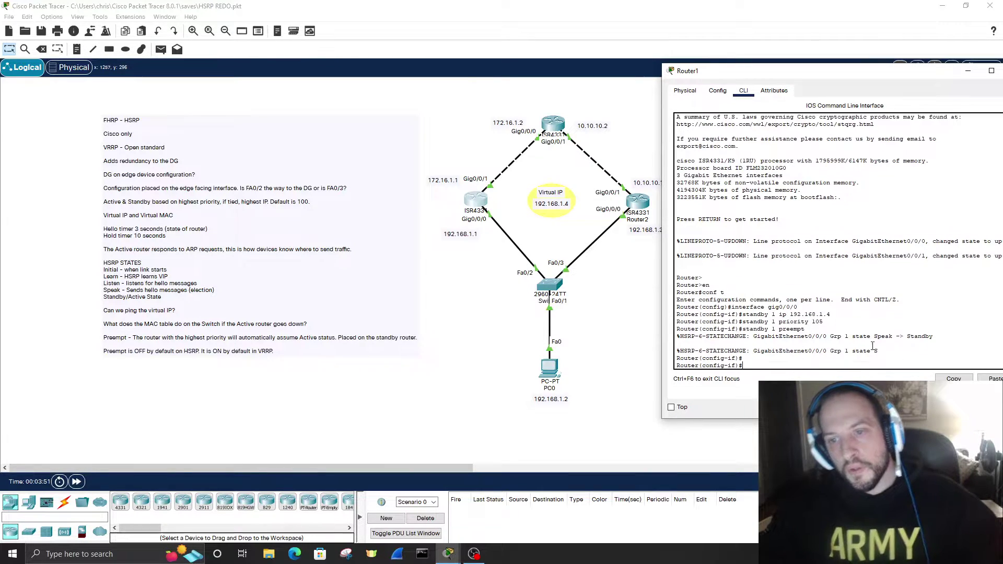
- Display Router1's HSRP status from interface configuration mode with do show standby
type("do")
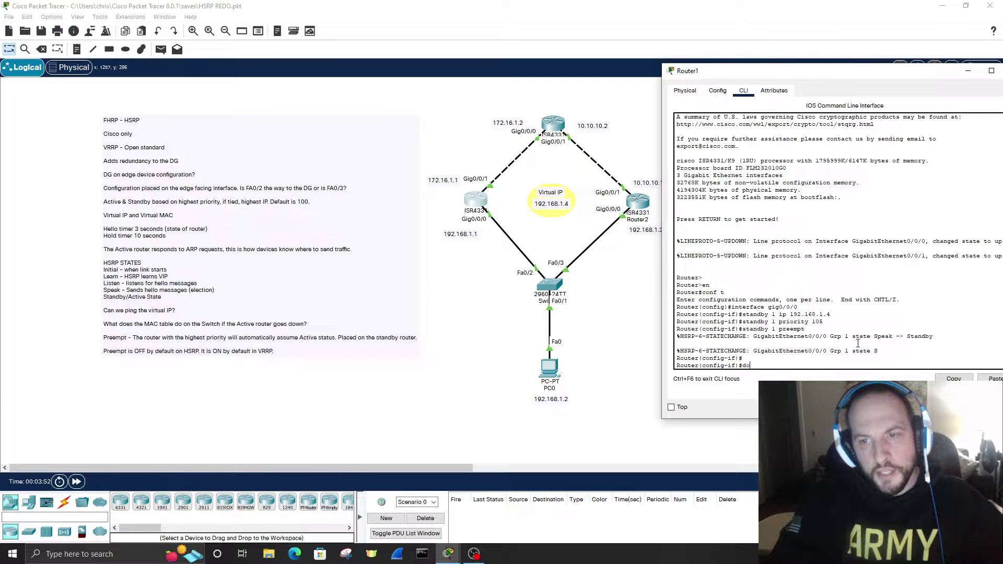
type(" s")
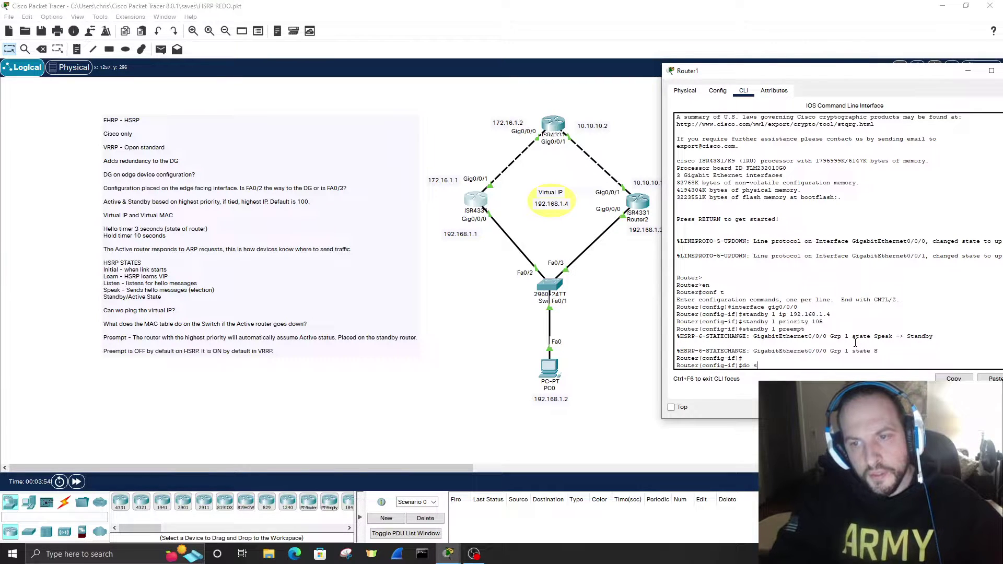
type("how standby")
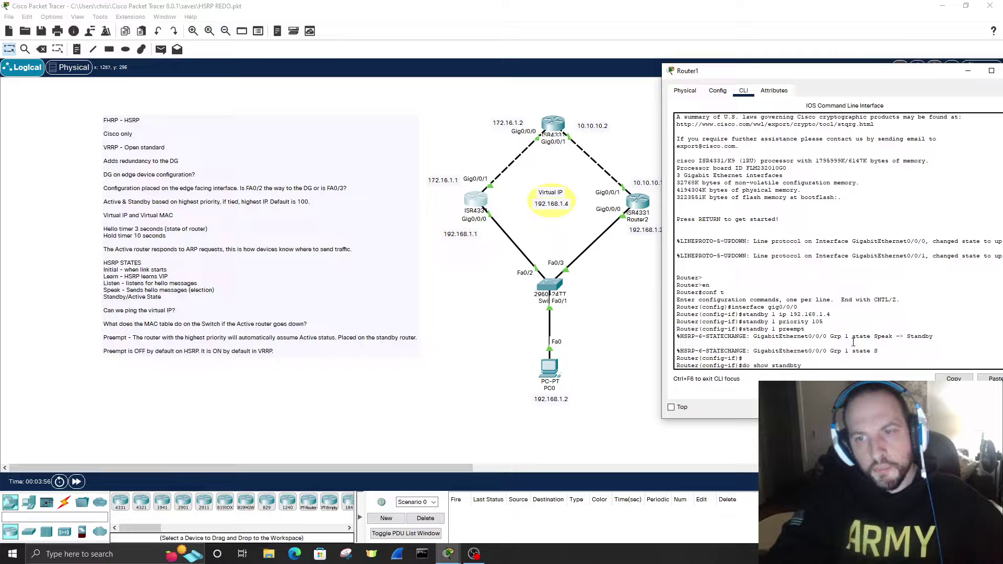
key("Return")
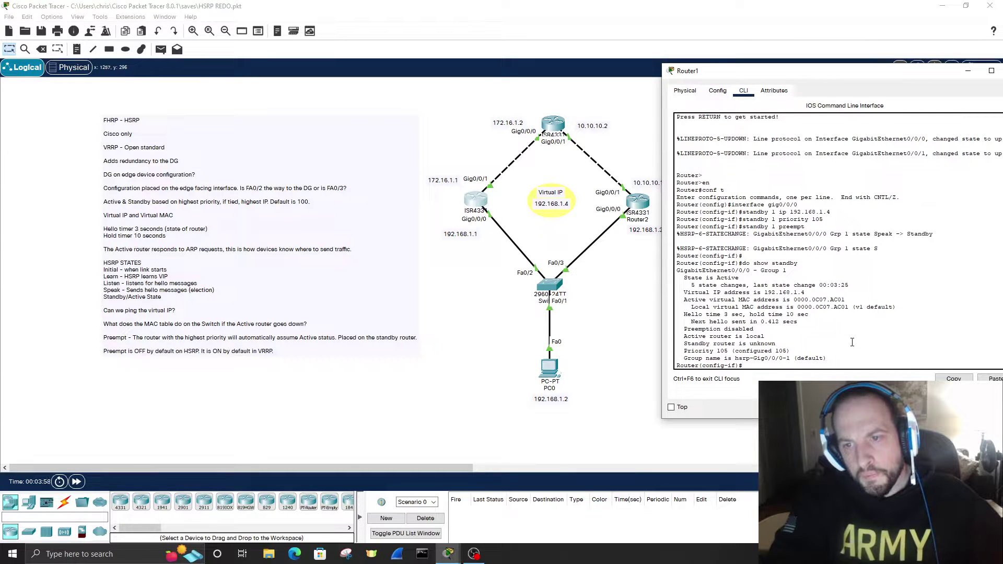
- Exit to Router1's privileged EXEC mode and run show standby to examine the HSRP status
type("e")
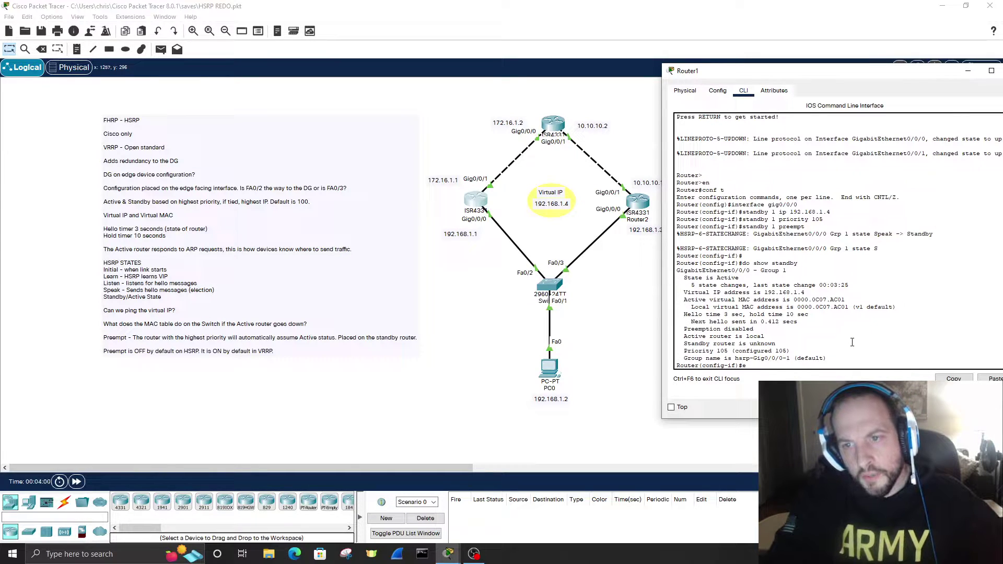
type("xit")
key("Return")
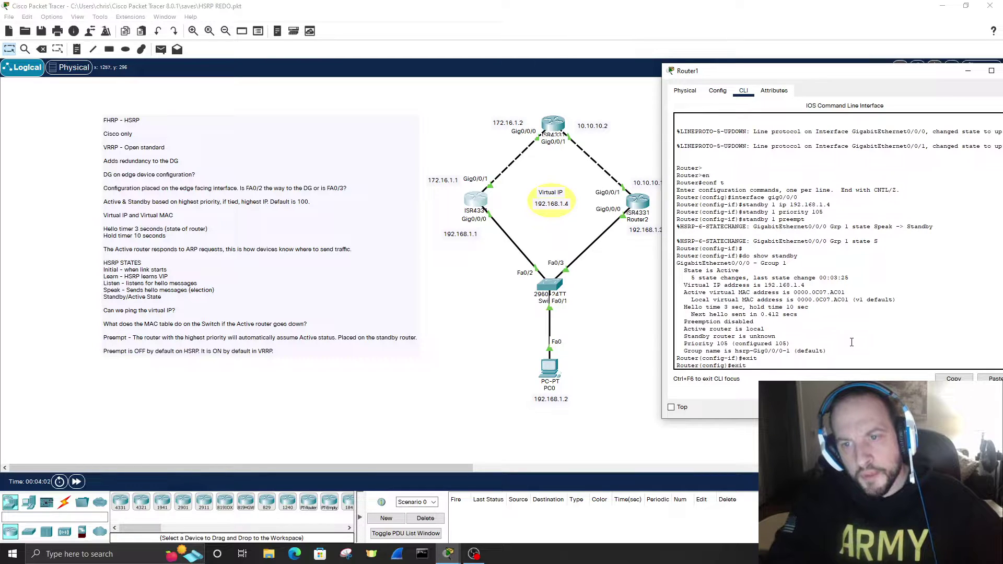
key("Return")
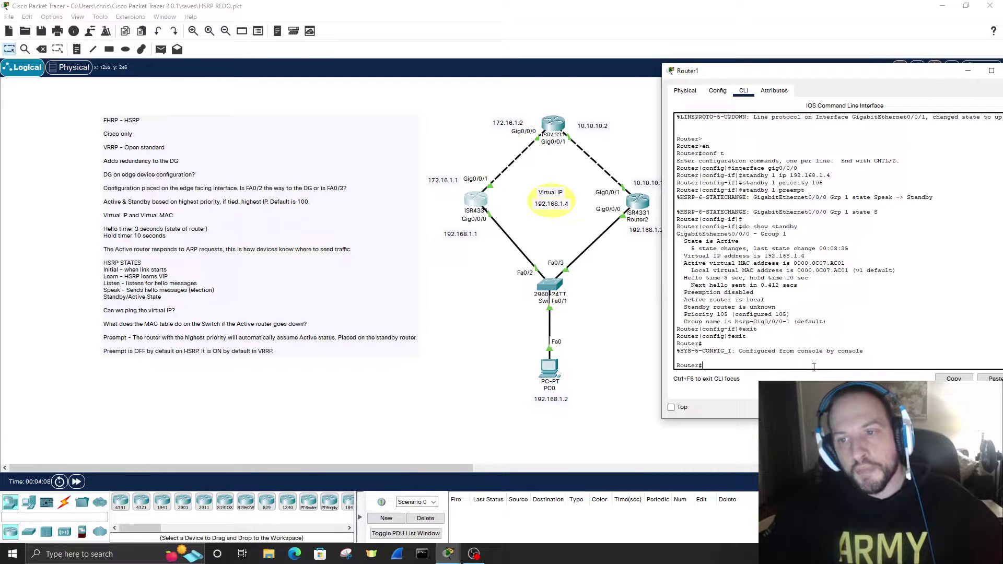
type("show ")
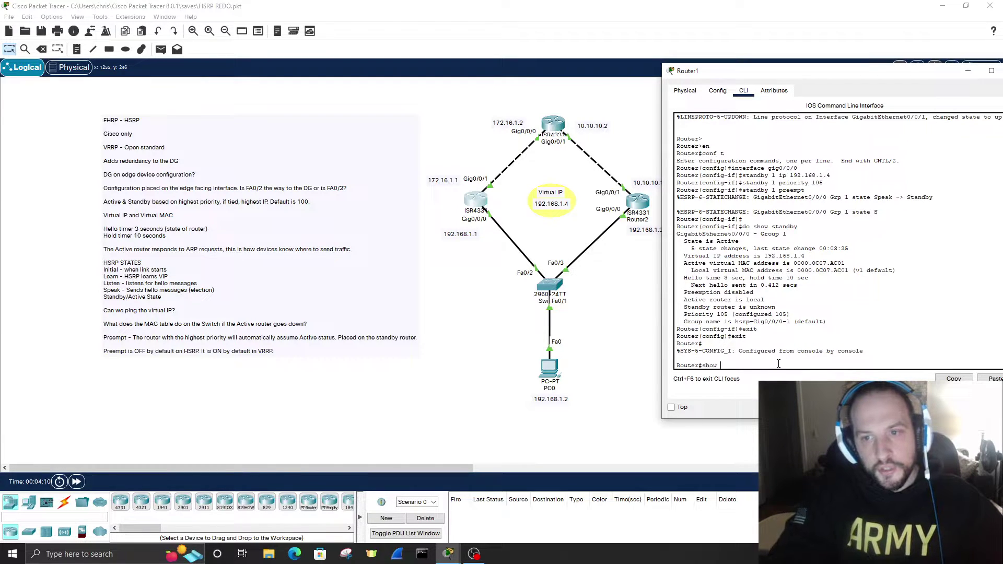
type("standby")
key("Return")
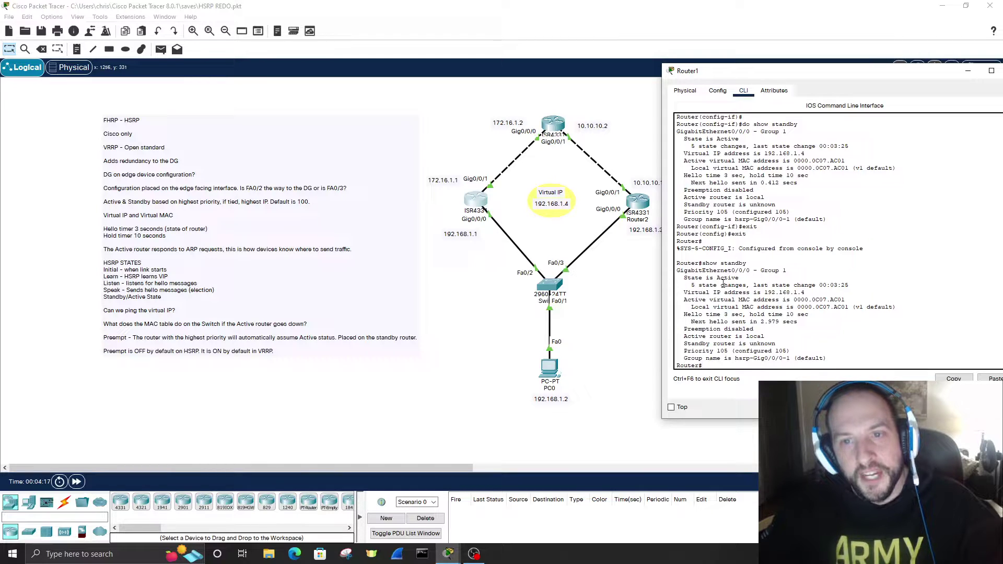
left_click_drag(909, 82, 861, 93)
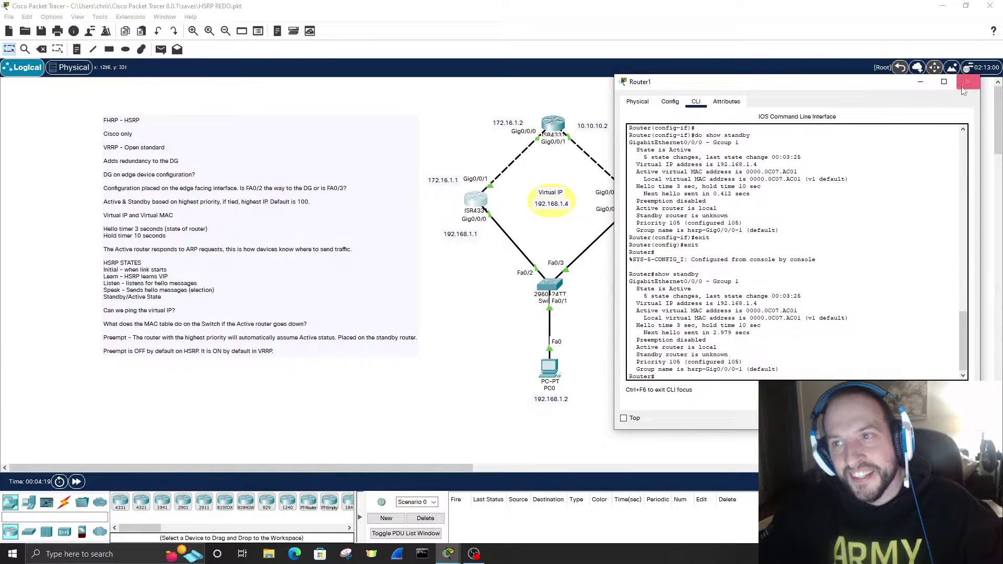
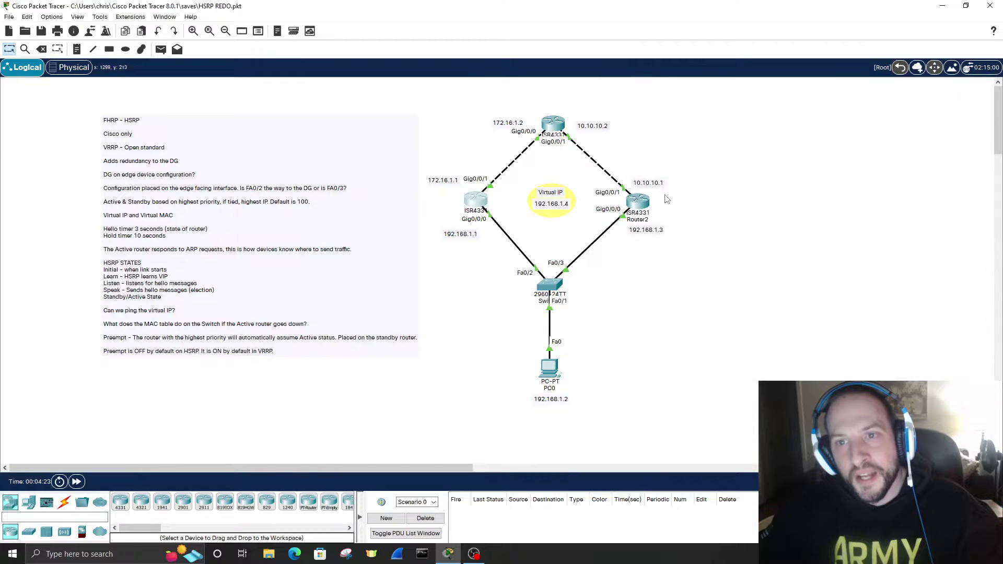
- Open Router2's command line and enter global configuration mode
left_click(637, 202)
left_click_drag(543, 96, 790, 86)
left_click(754, 99)
left_click(700, 100)
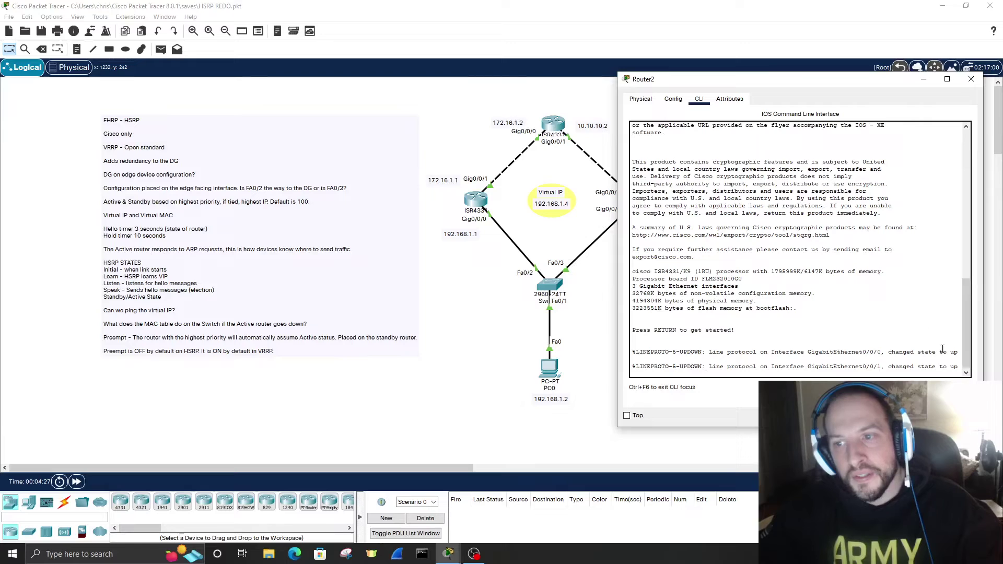
key("Return")
key("Return")
type("en")
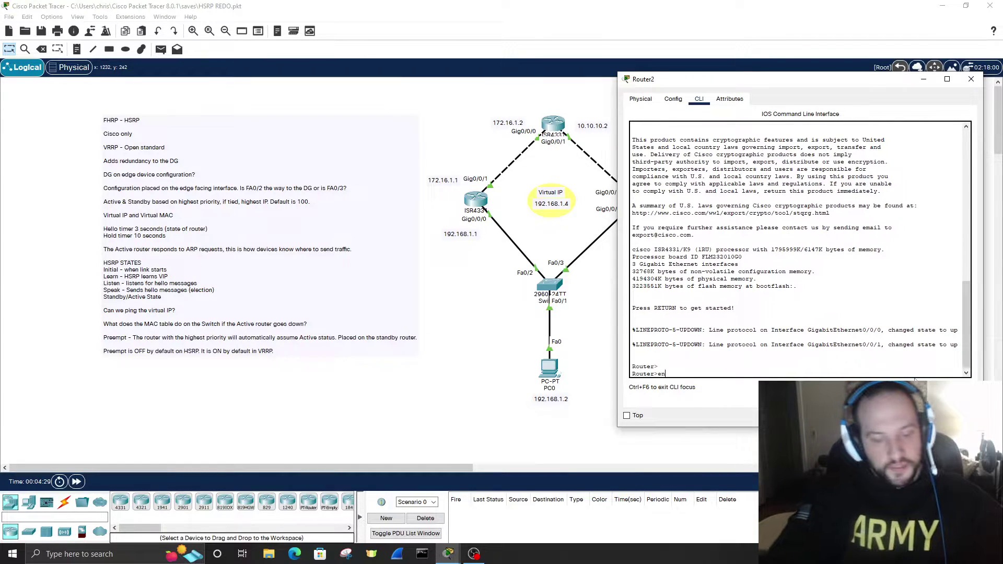
key("Return")
type("conf")
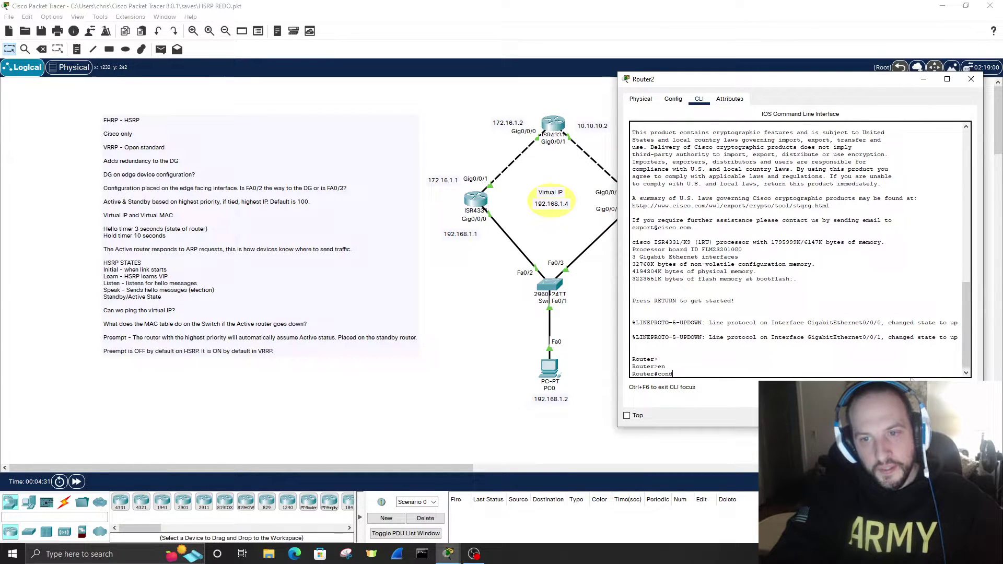
type(" t")
key("Return")
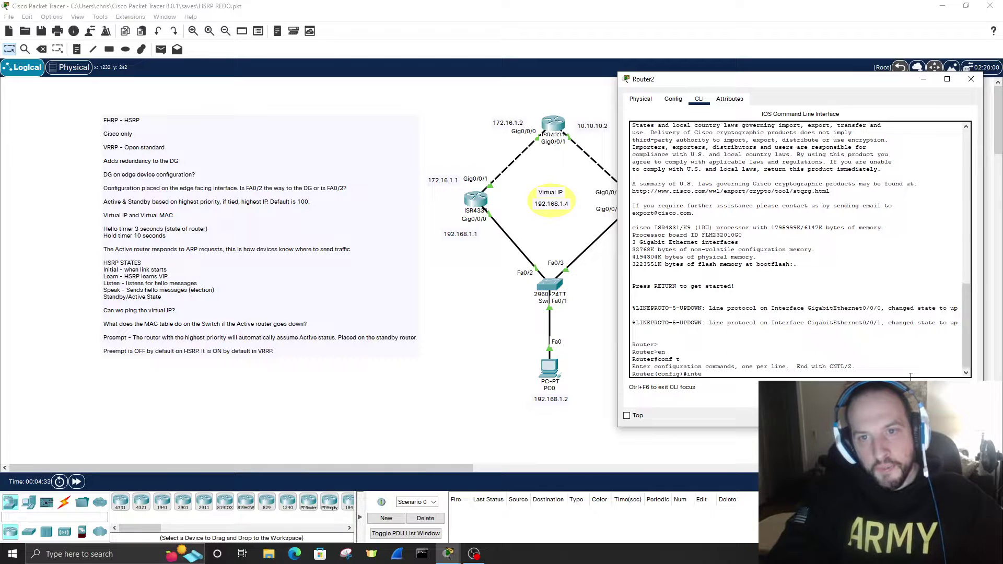
- Enter configuration of Router2's interface gig0/0/0 and assign virtual IP 192.168.1.4 to HSRP group 1 with the standby command
type("interface gig0")
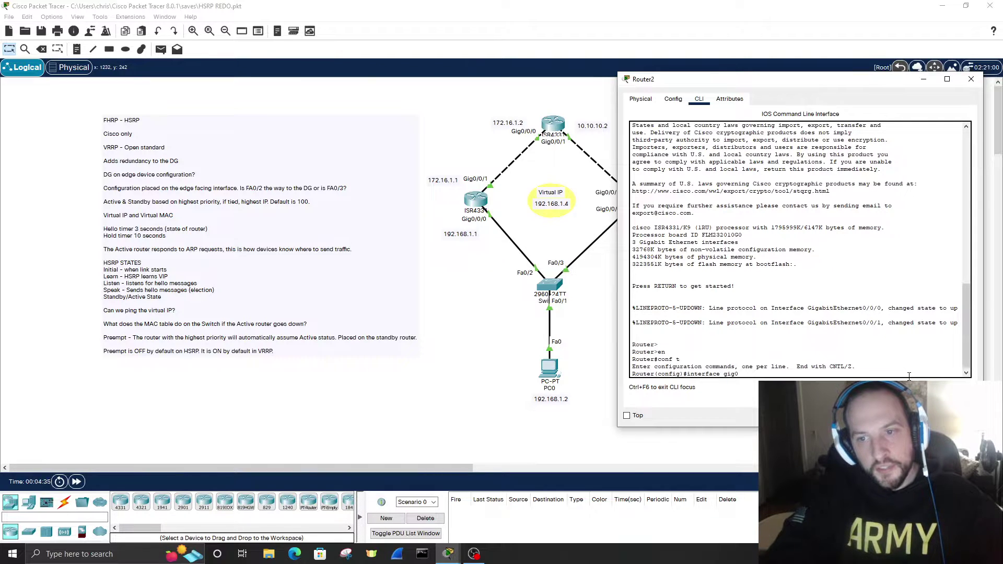
type("/0/0")
key("Return")
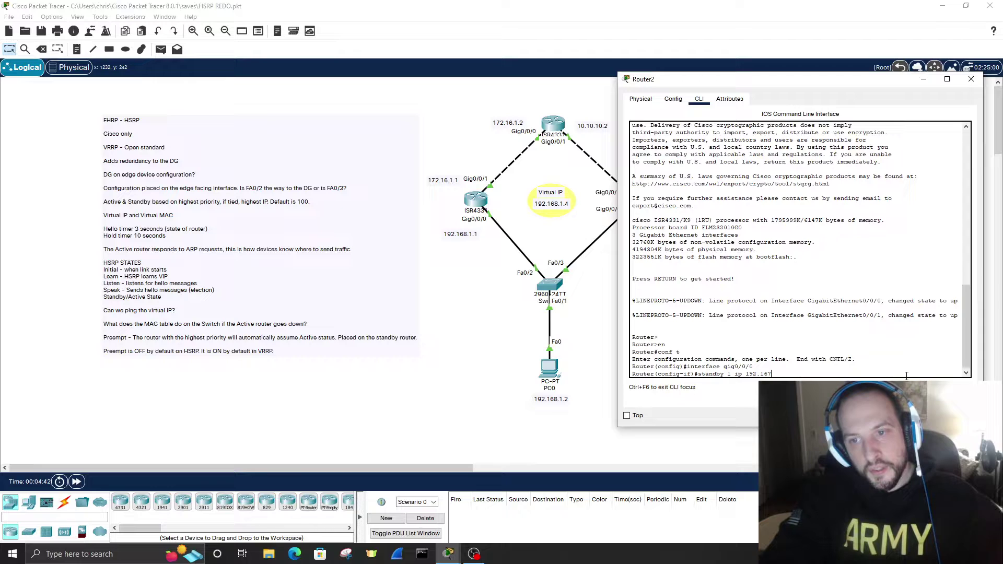
key("Return")
- Set Router2's HSRP group 1 priority to 100 and turn on preemption with standby 1 preempt
type("standby 1 priority 100")
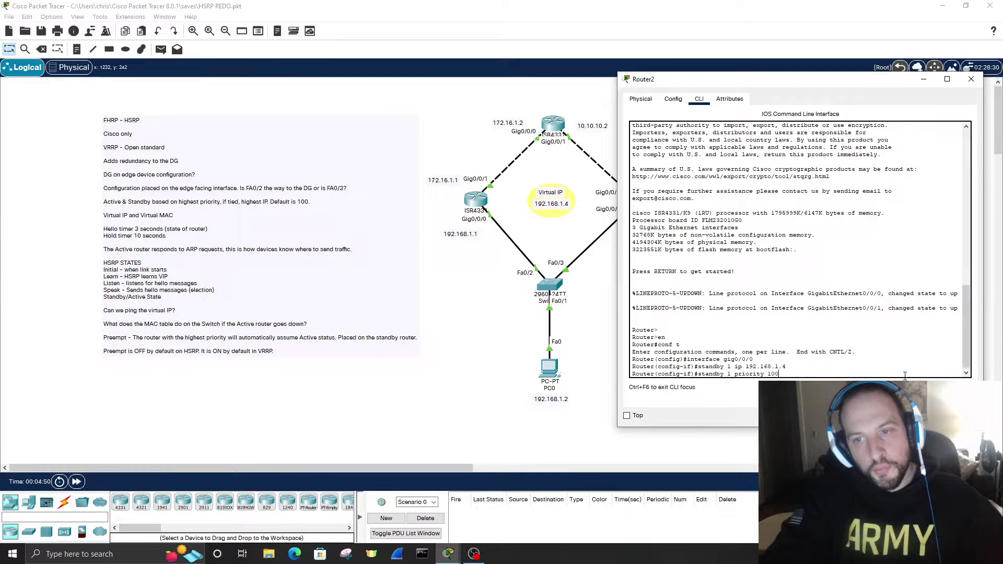
key("Return")
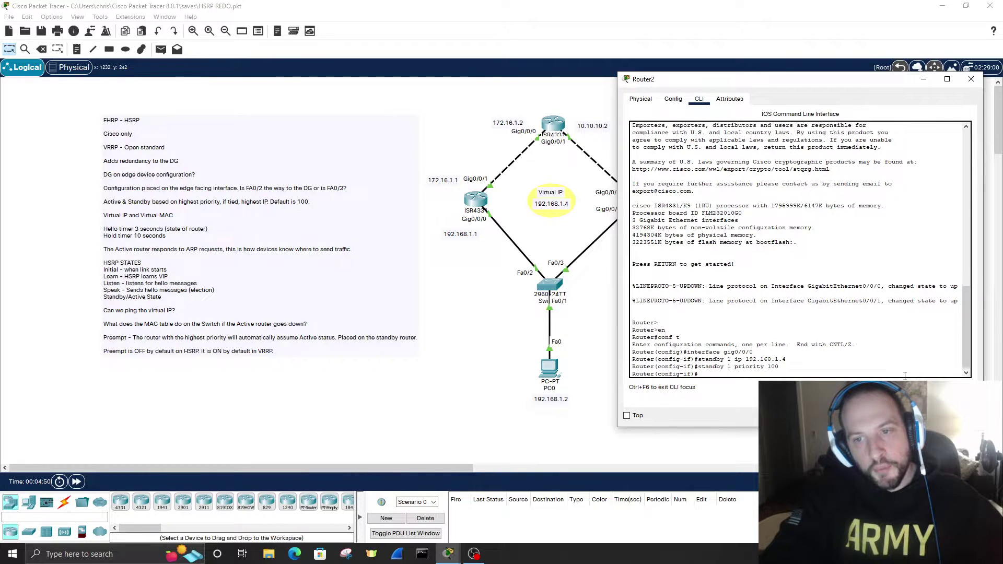
type("stanadb")
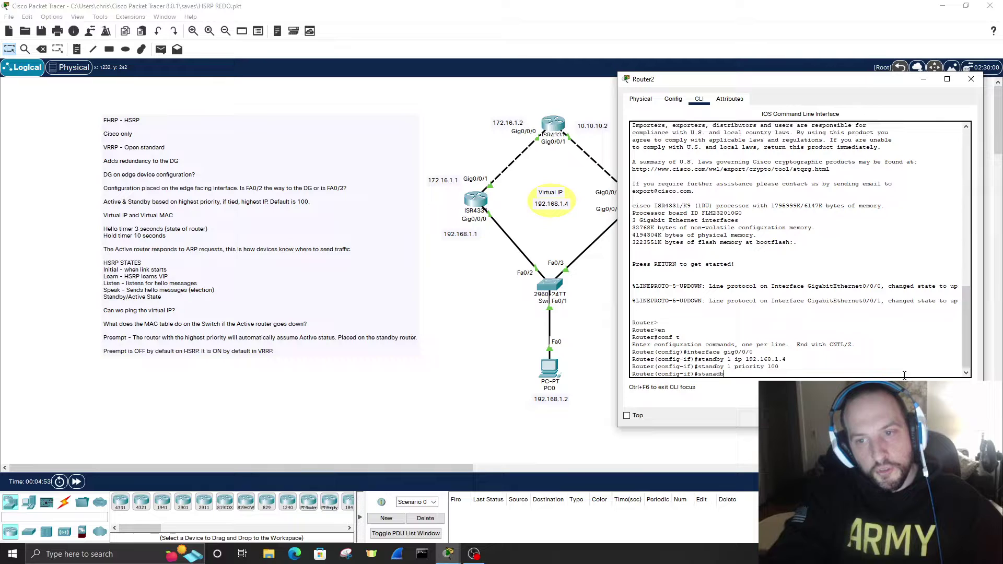
key("BackSpace")
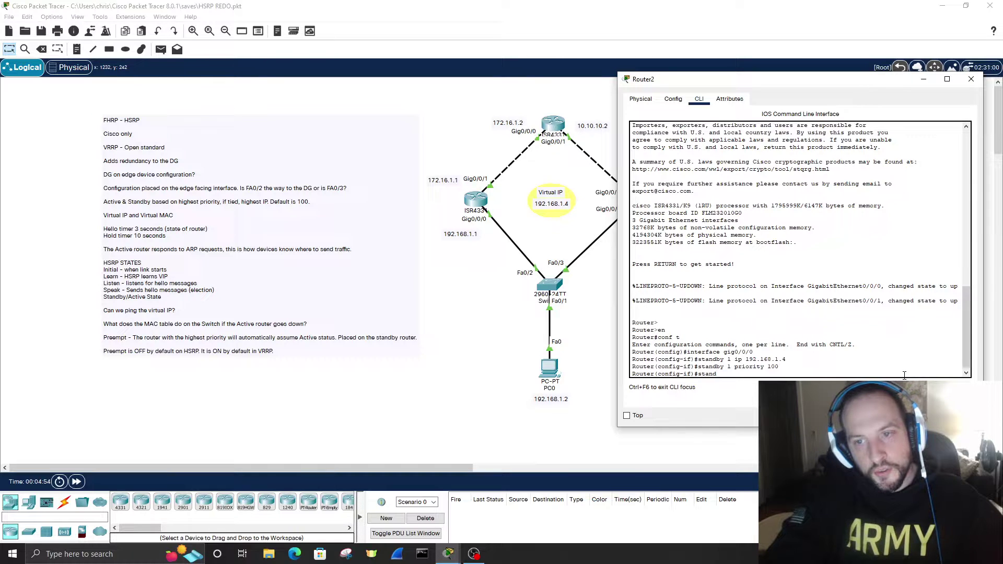
type("1 preempt")
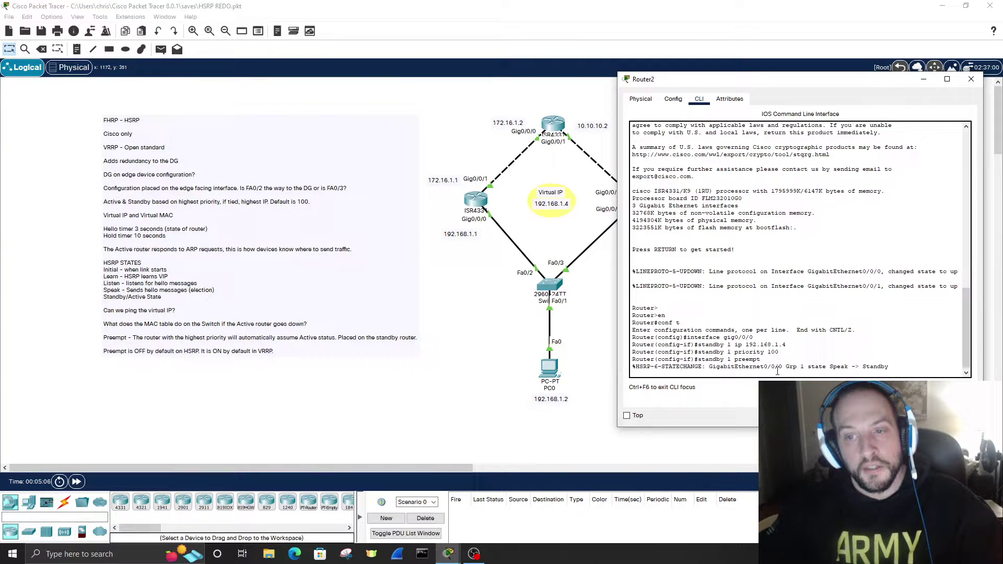
key("Return")
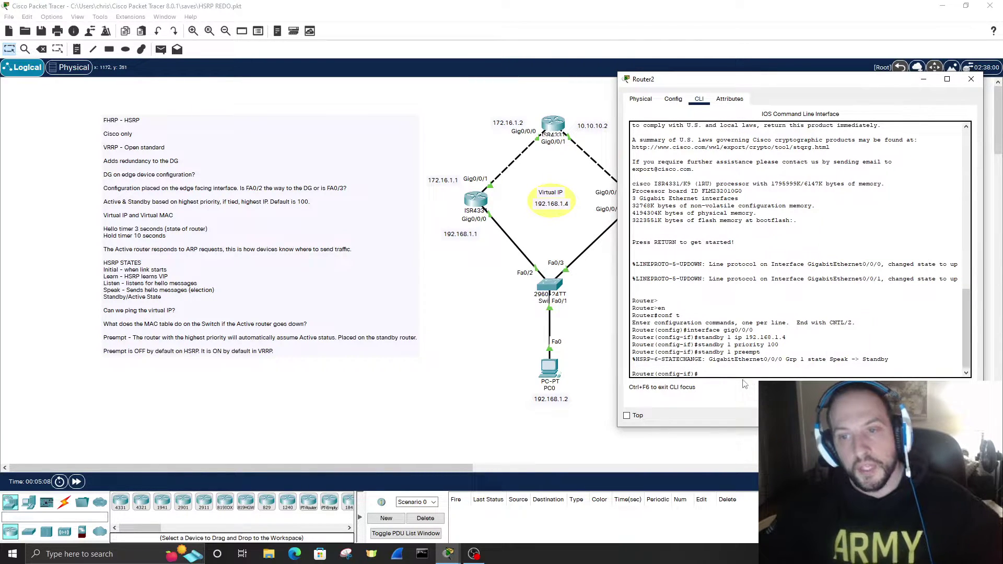
- Exit to Router2's privileged EXEC mode and run show standby to examine its HSRP status
type("exit")
key("Return")
type("exit")
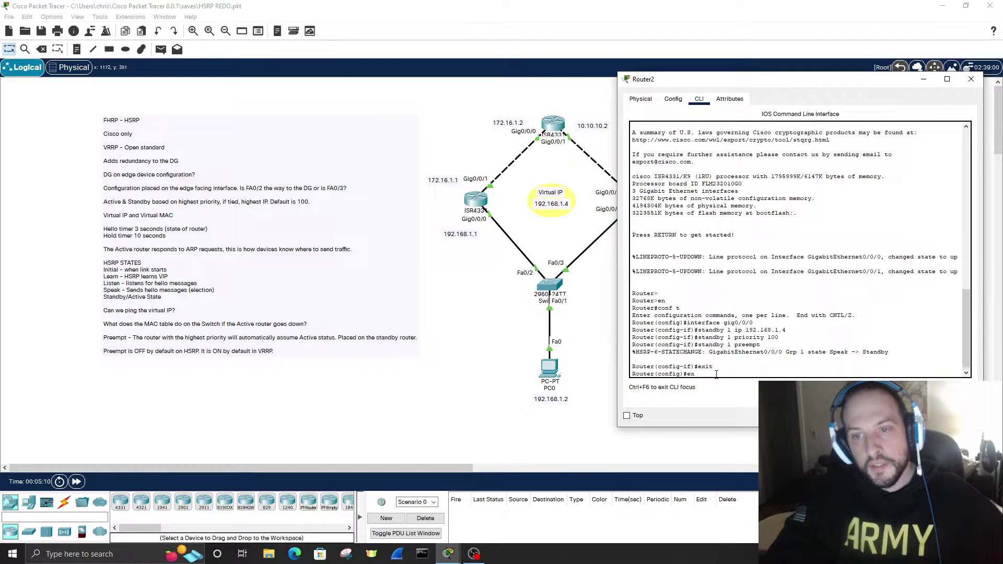
key("Return")
key("Return")
type("sh")
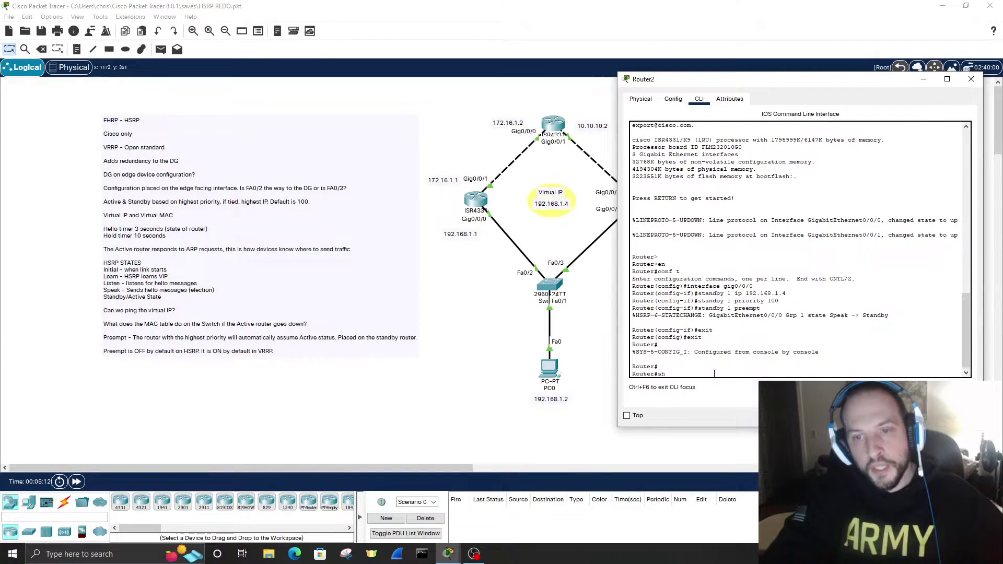
type("opw standby")
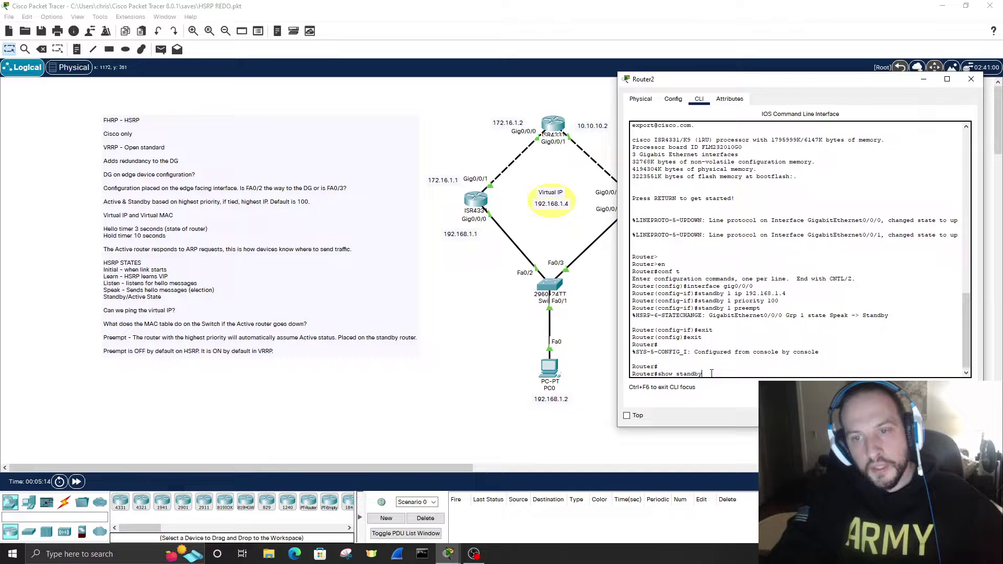
key("Return")
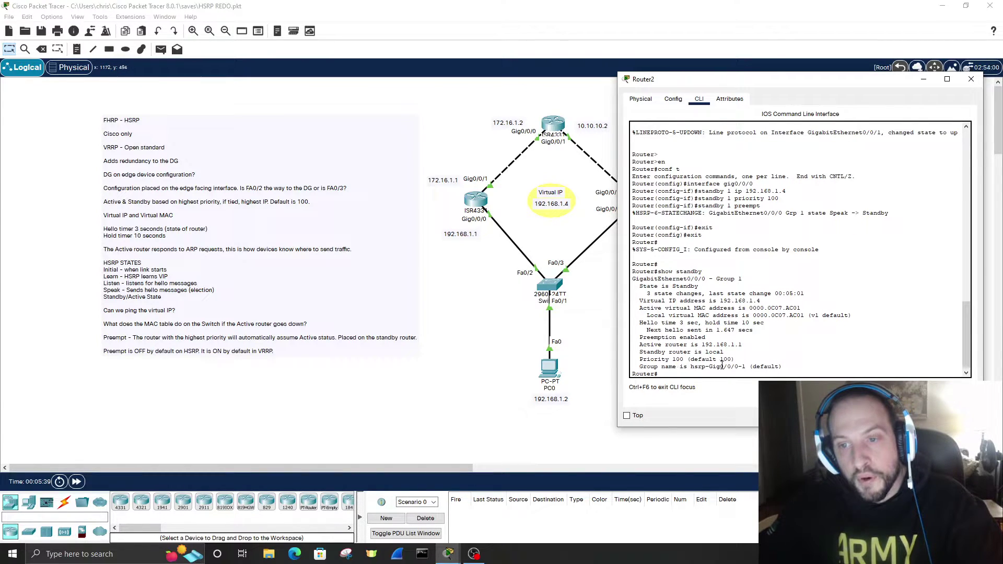
left_click(971, 78)
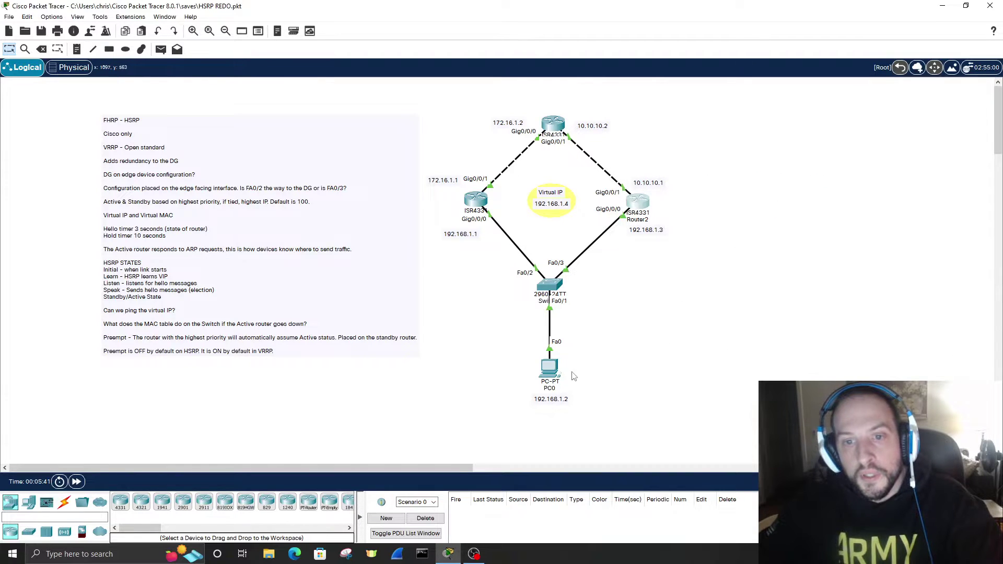
- Open PC0's global settings and check its static IPv4 default gateway
left_click(552, 371)
left_click_drag(544, 102, 857, 86)
left_click(684, 98)
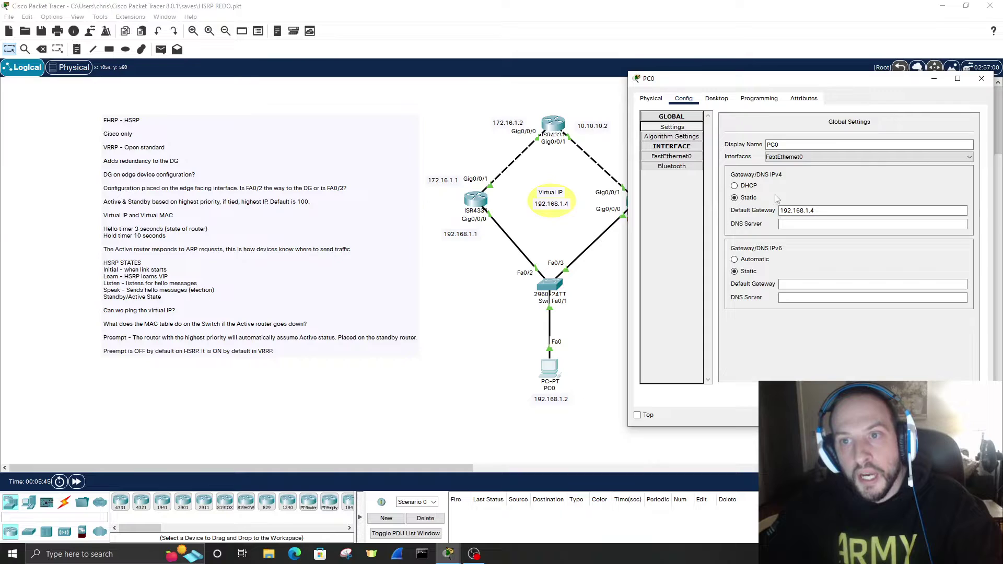
left_click(822, 211)
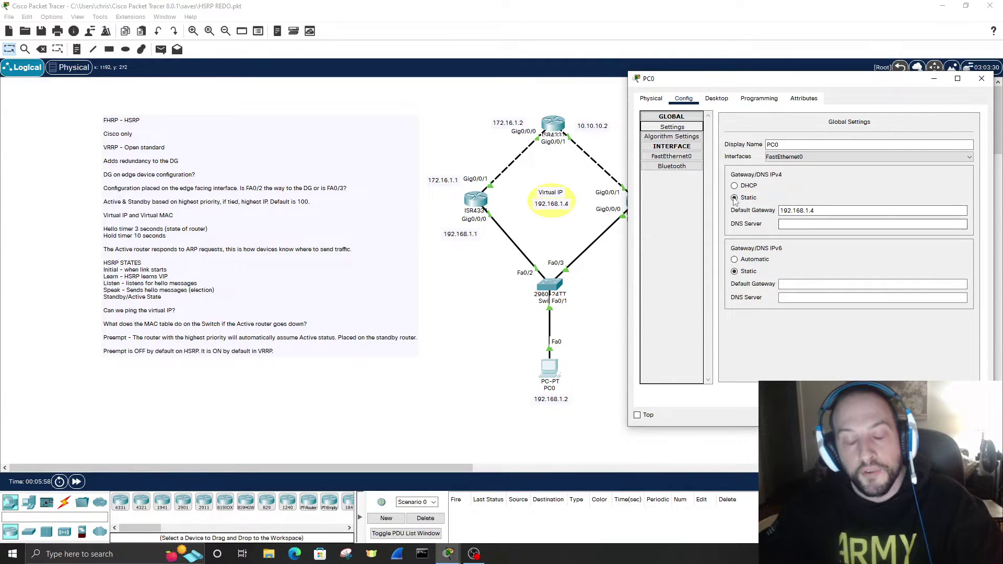
left_click(691, 101)
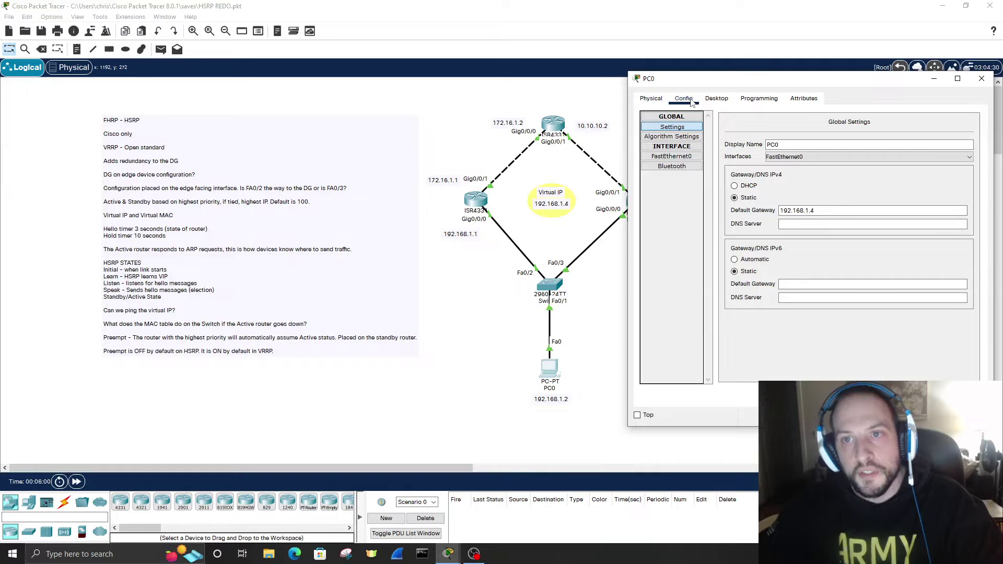
- Ping the virtual IP 192.168.1.4 from PC0's Command Prompt
left_click(716, 98)
left_click(865, 138)
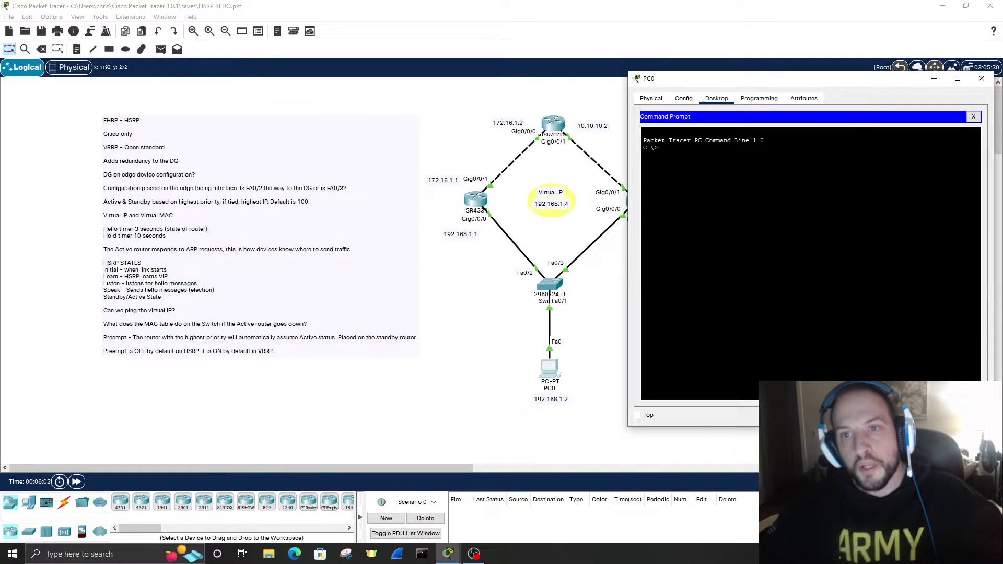
type("ping 192.1")
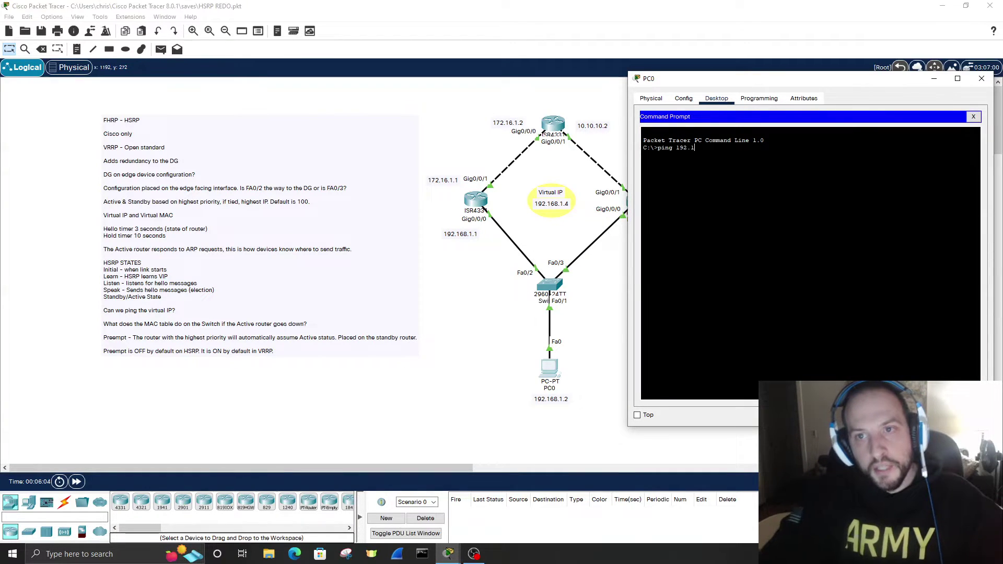
type("68.1.4")
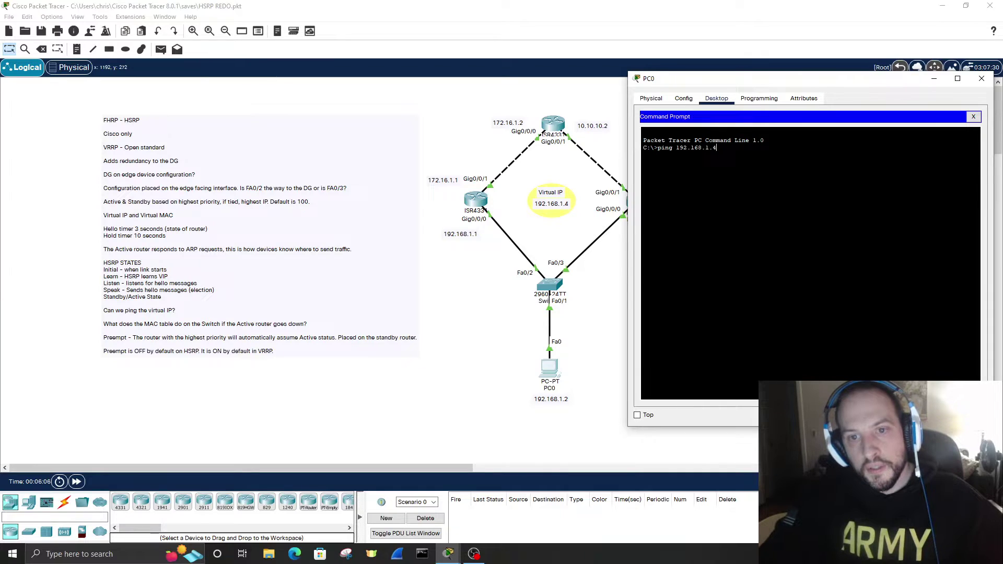
key("Return")
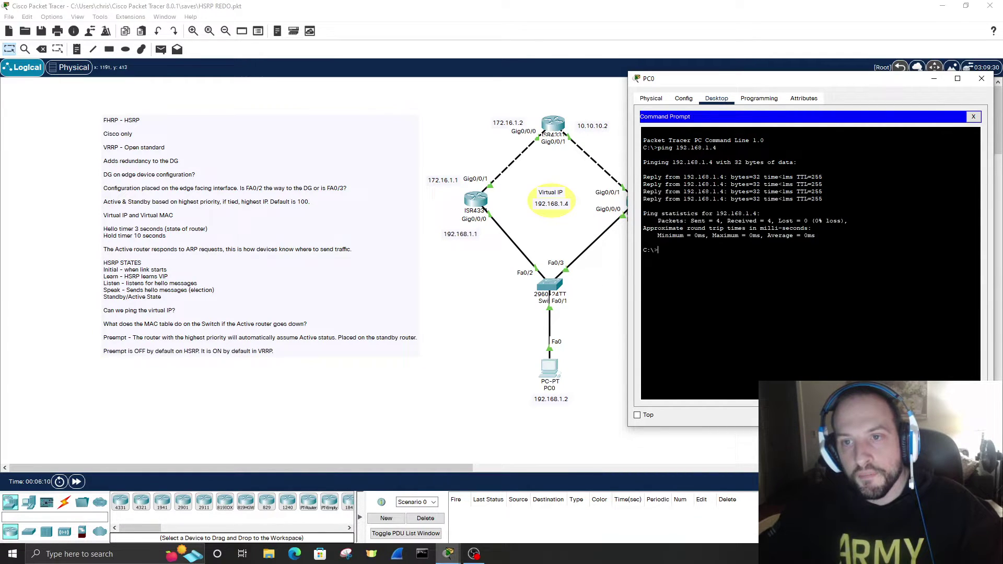
- Open Switch0's command line and enter privileged EXEC mode
left_click(550, 287)
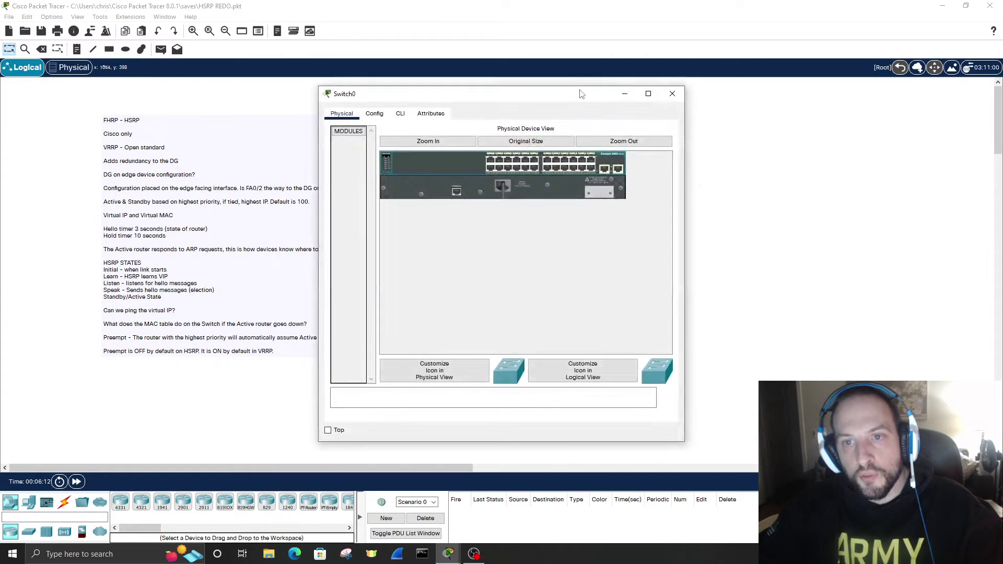
left_click_drag(553, 100, 856, 88)
left_click(705, 97)
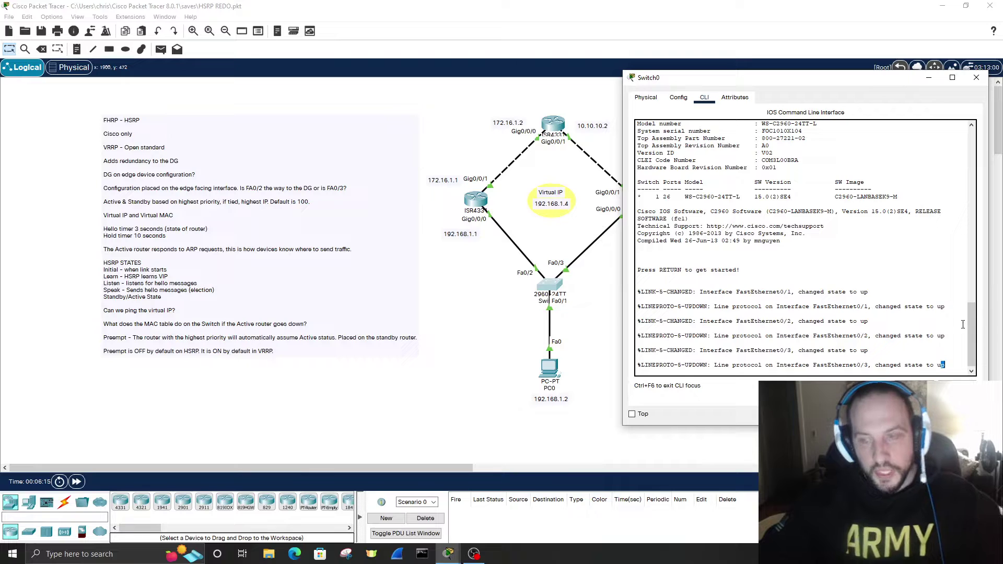
key("Return")
key("Return")
type("en")
key("Return")
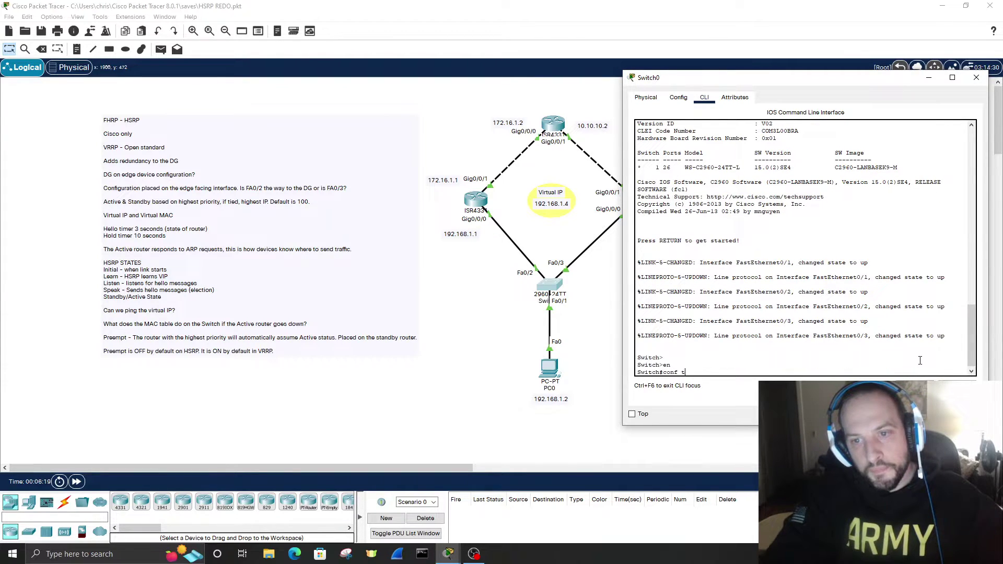
type("conf t")
key("Return")
type("e")
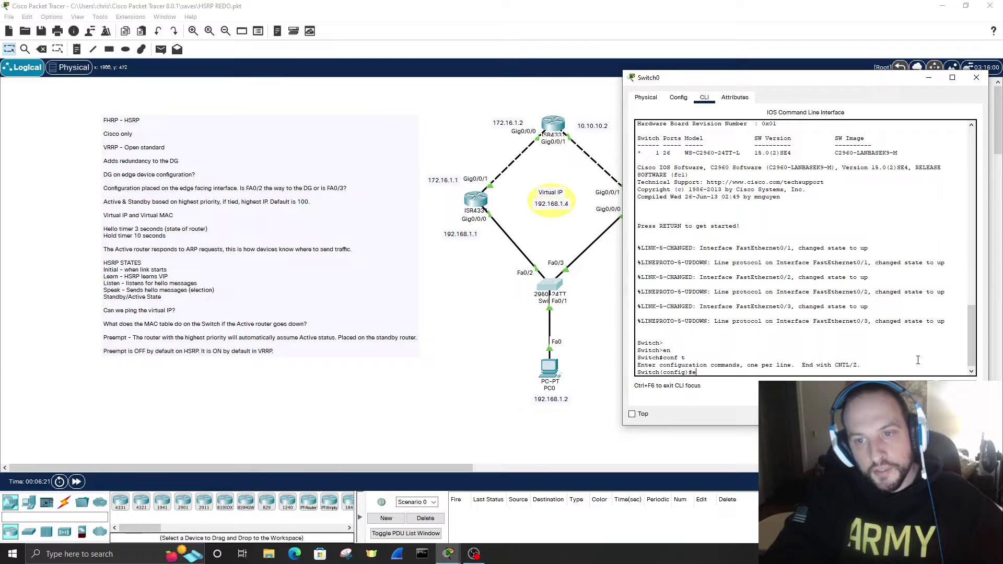
type("xit")
key("Return")
key("Return")
key("Return")
- Display Switch0's MAC table with show mac address-table and examine the entry for the virtual MAC address
type("sh")
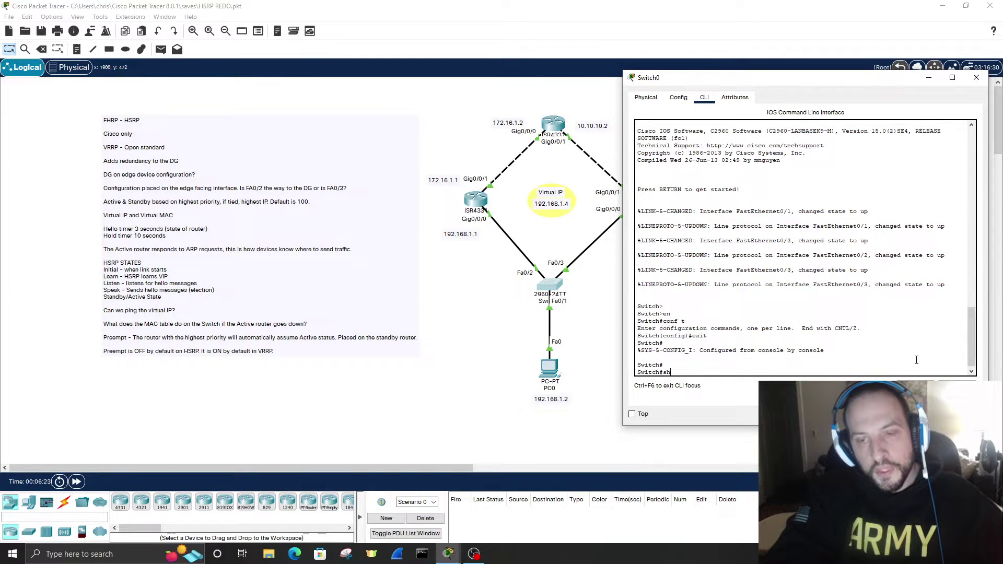
type("ow mac addr")
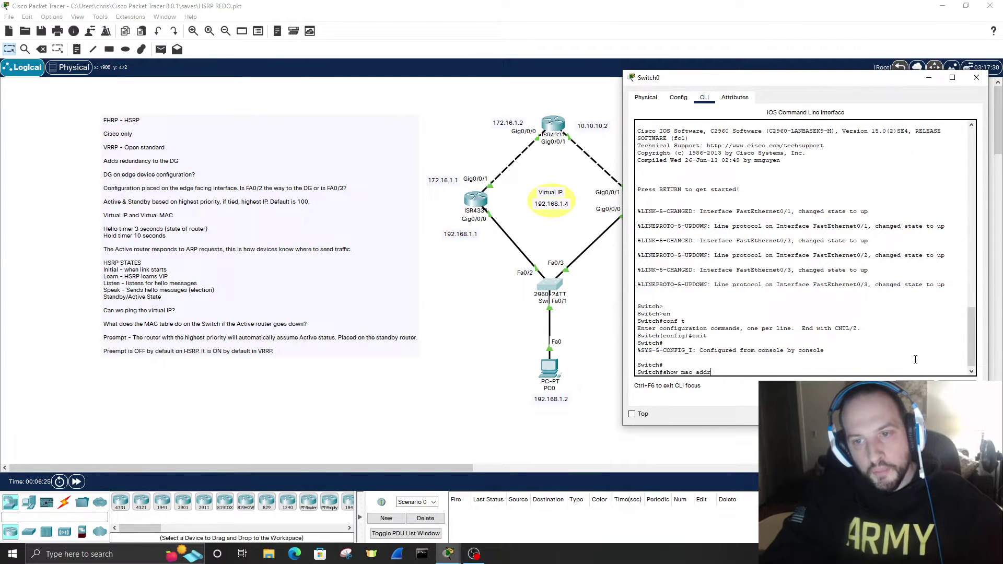
type("ess-")
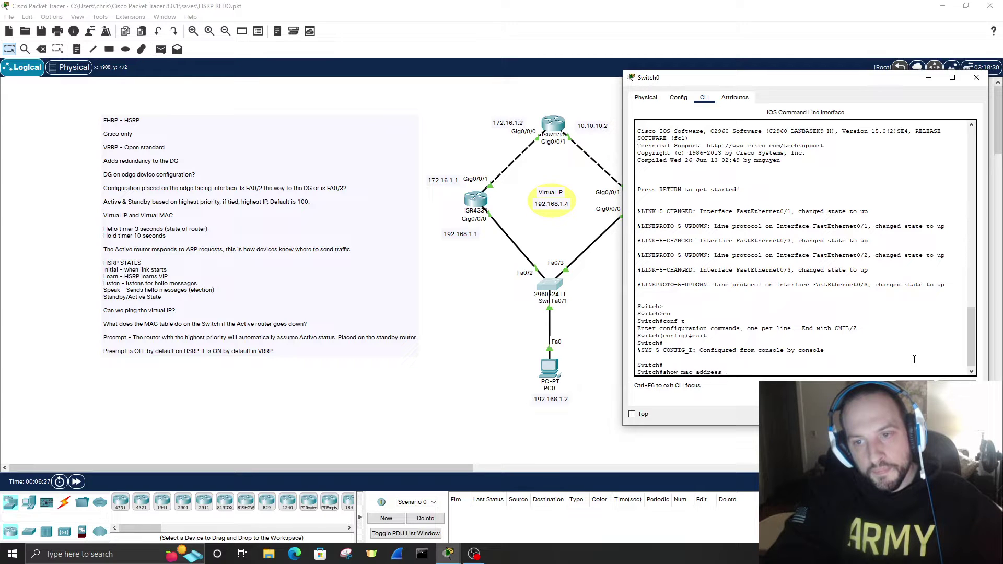
type("0table")
key("Return")
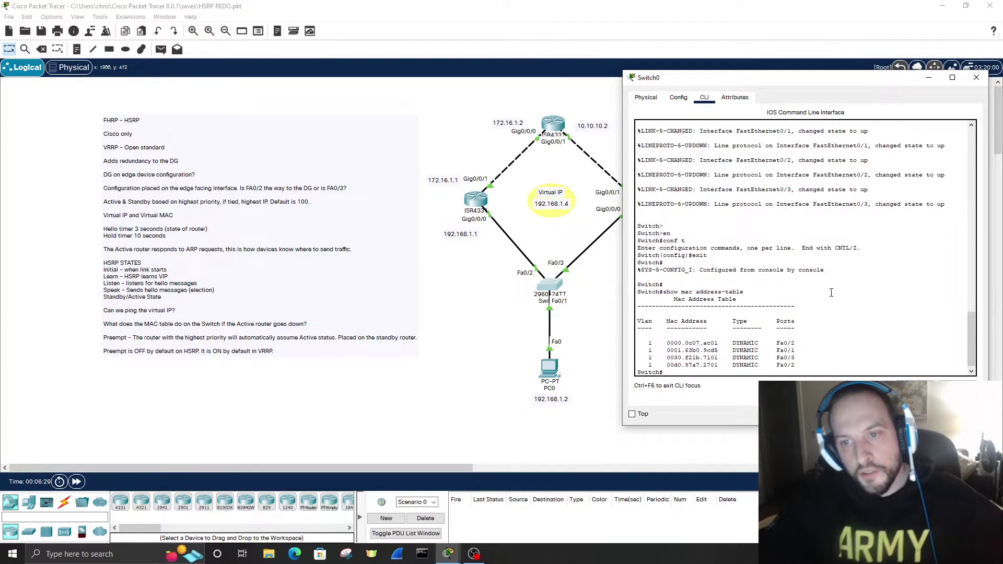
left_click_drag(646, 343, 720, 345)
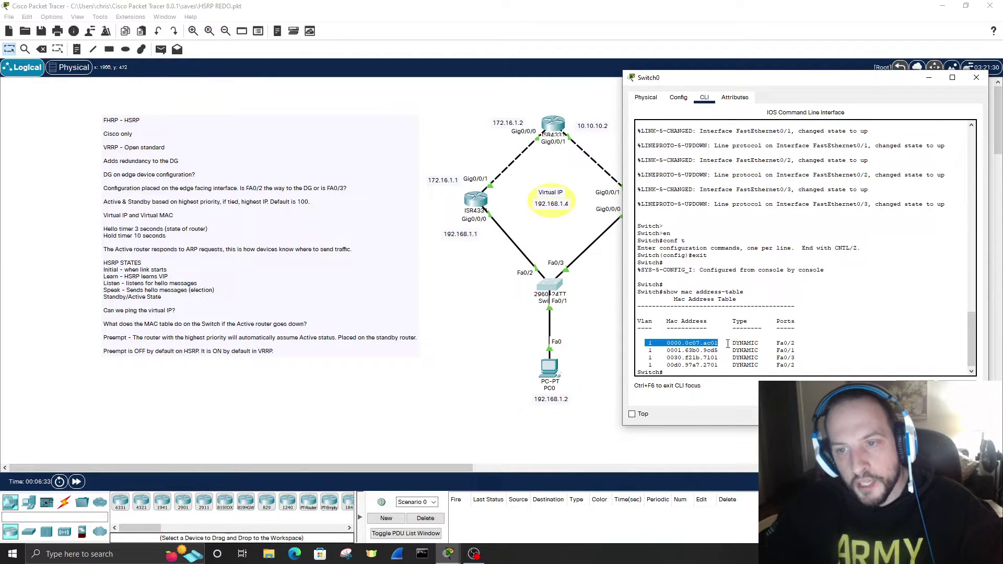
left_click(725, 343)
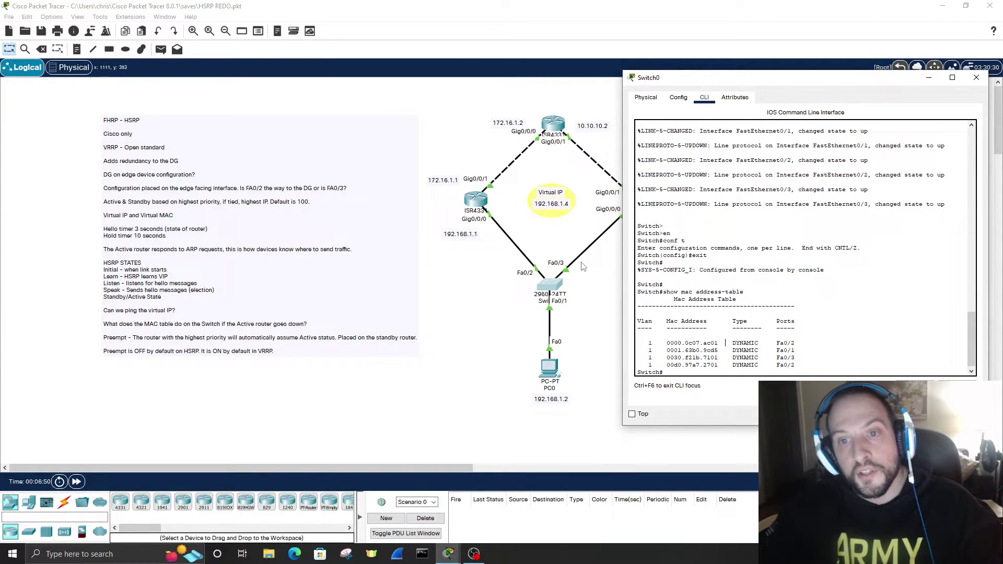
- Clear Switch0's MAC table with the clear mac address-table command
type("clear m")
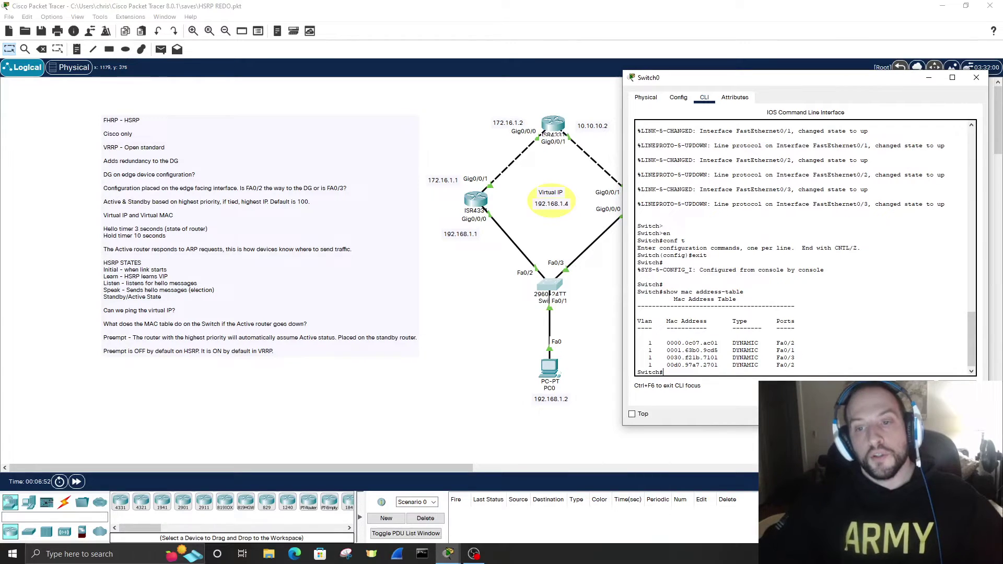
type("ac ")
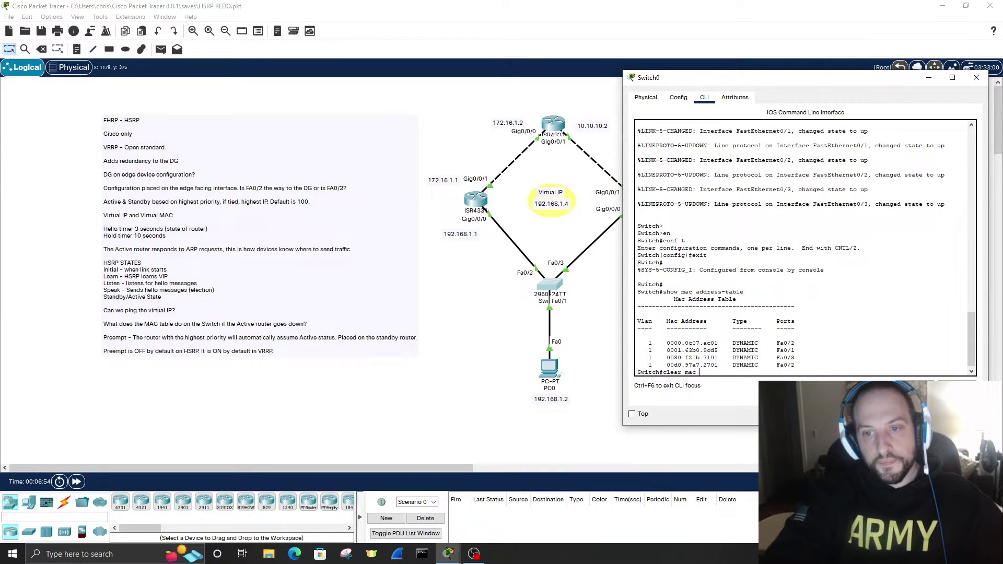
type("address-")
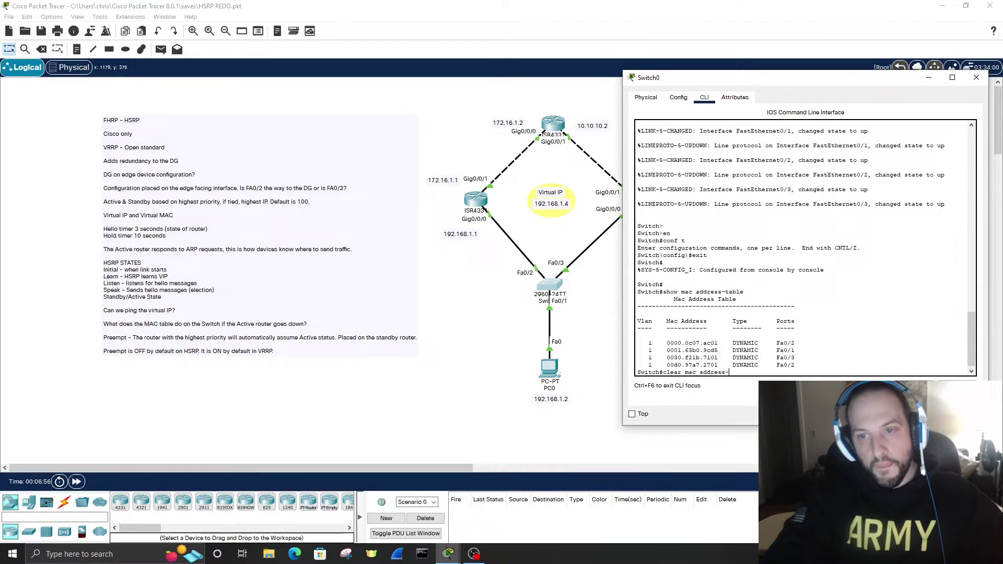
type("table")
key("Return")
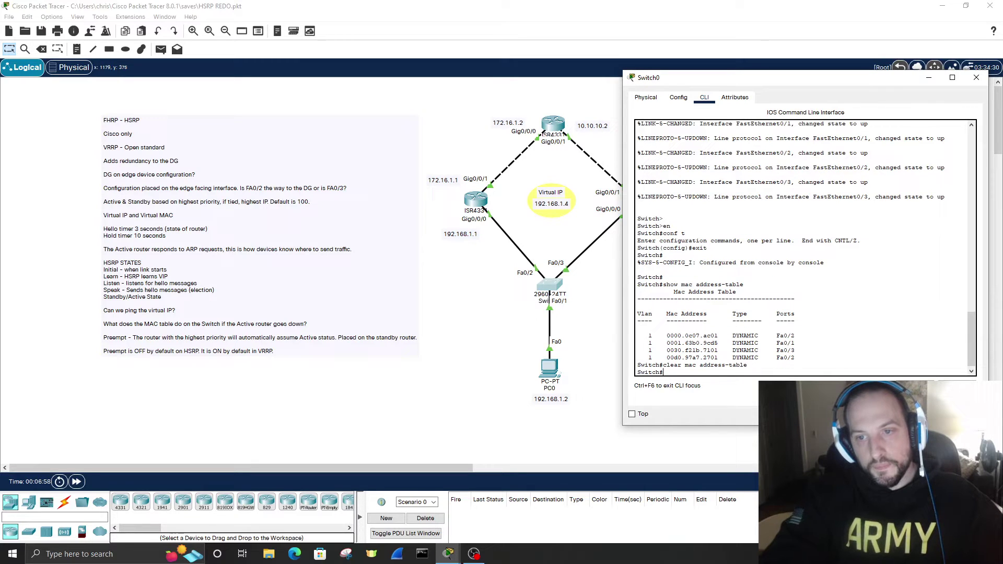
- Shut down interface gig0/0/0 on Router1 from its command line, starting in global configuration mode
left_click(976, 77)
left_click(479, 207)
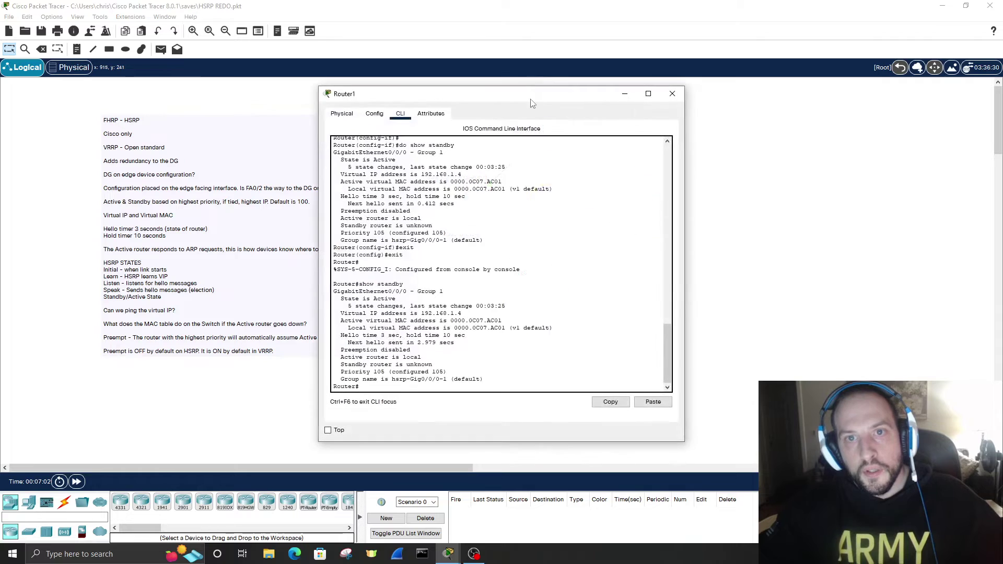
left_click_drag(523, 90, 837, 63)
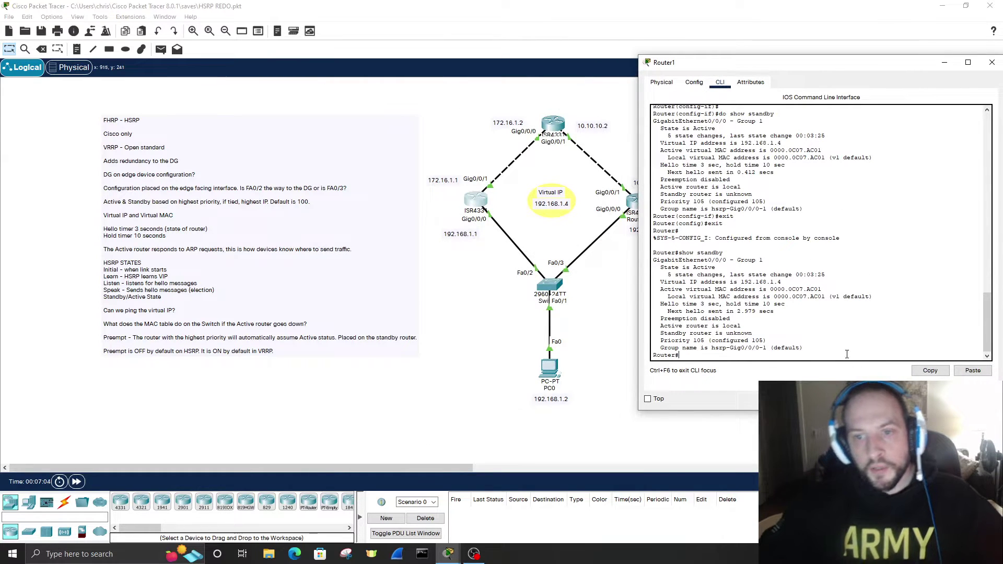
type("conf t")
key("Return")
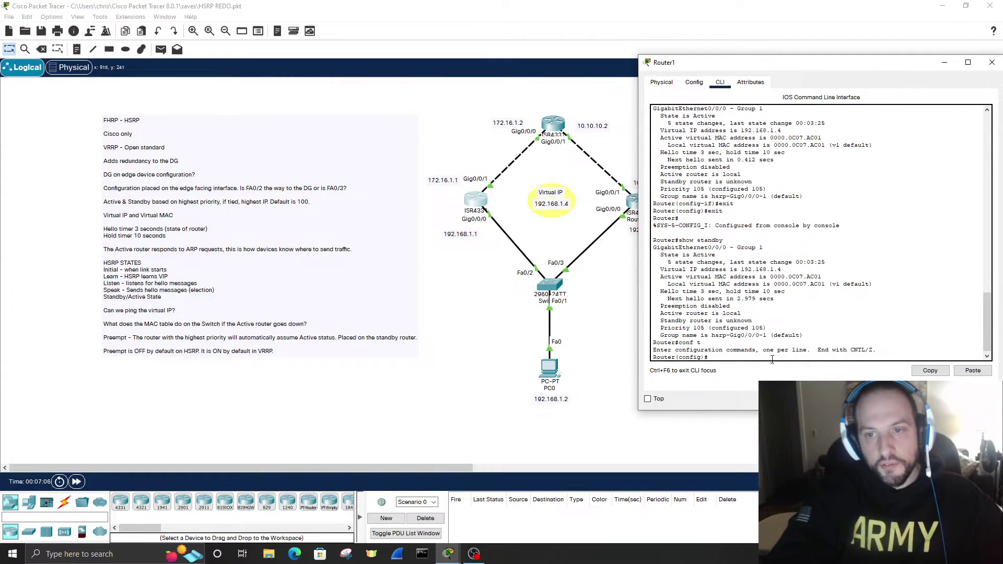
type("interface gig0/0/0")
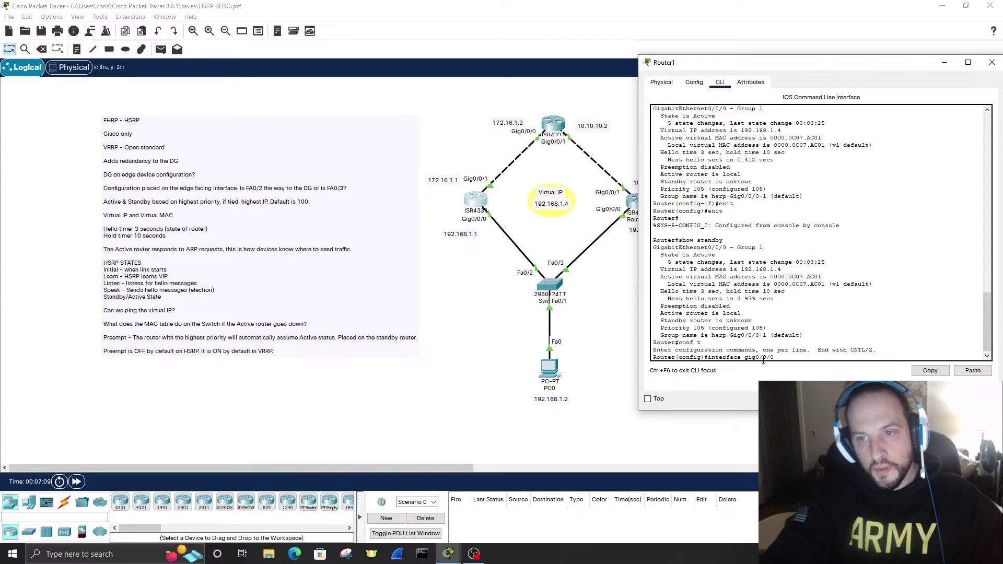
key("Return")
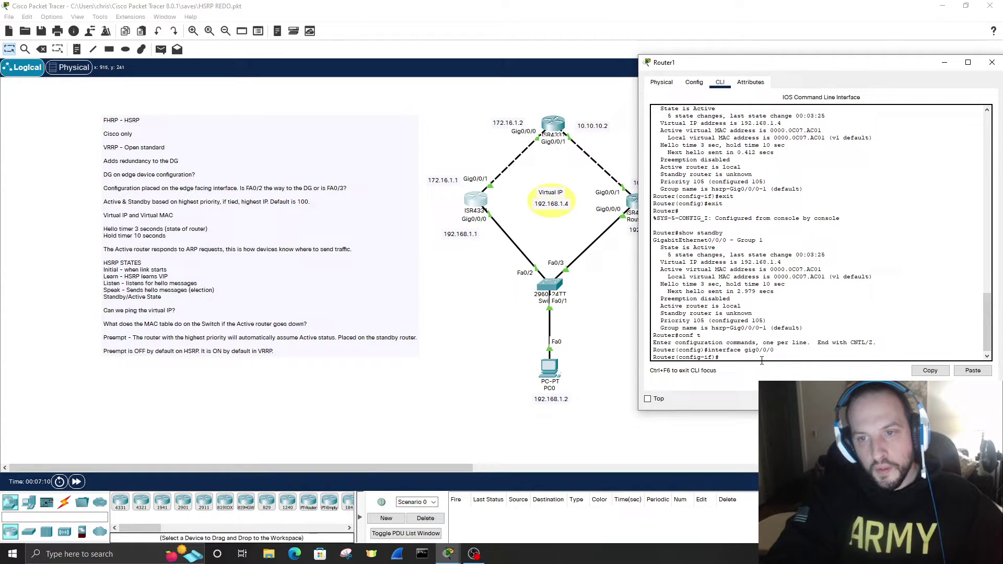
type("shutdown")
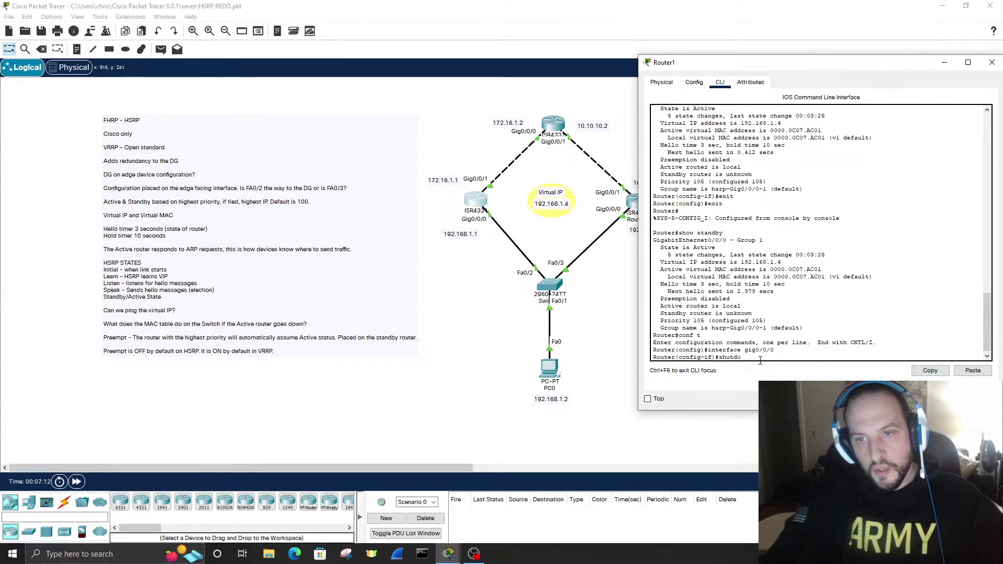
key("Return")
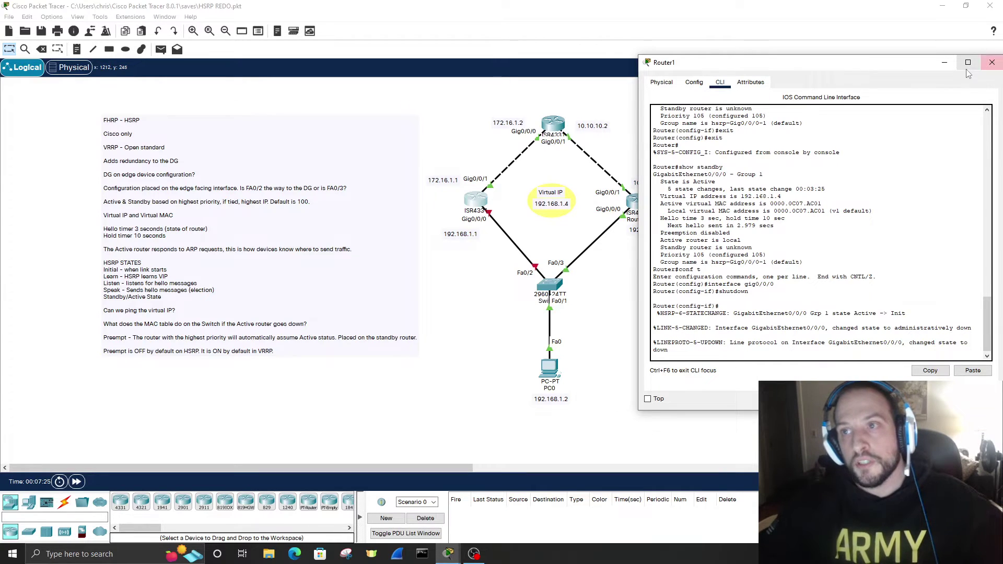
left_click(991, 65)
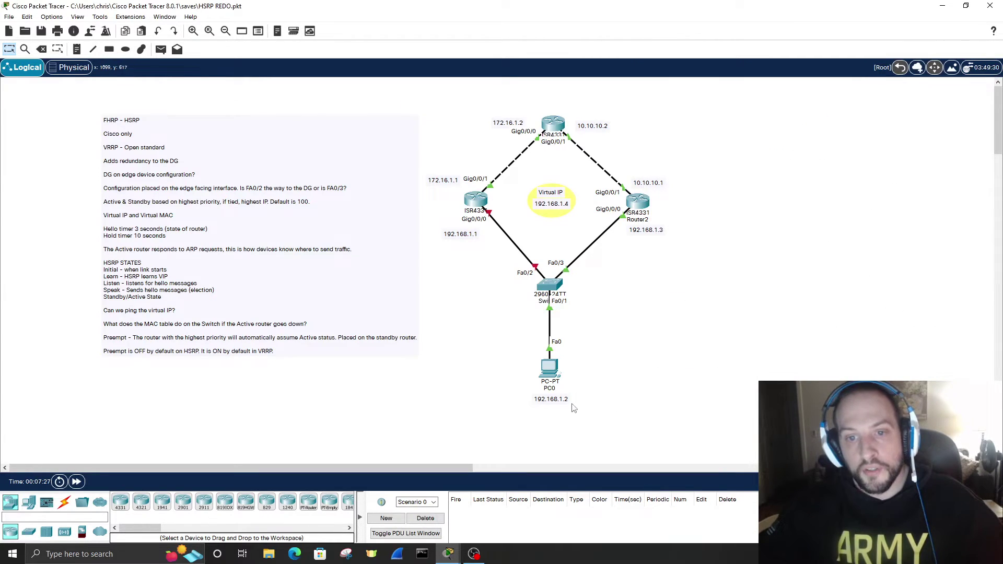
- Check Router2's HSRP state with show standby in its command line
left_click(644, 202)
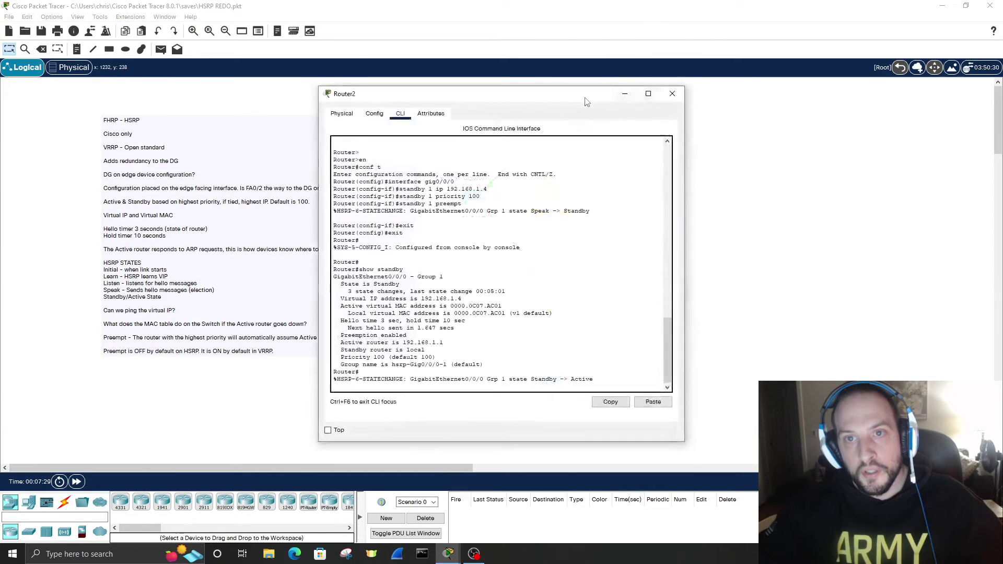
left_click_drag(572, 95, 880, 81)
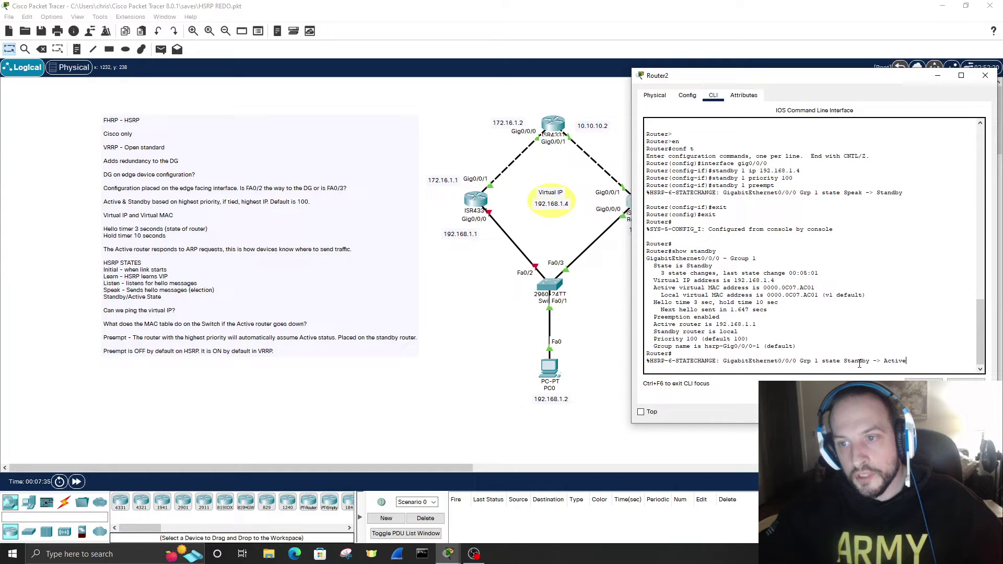
key("Return")
key("Return")
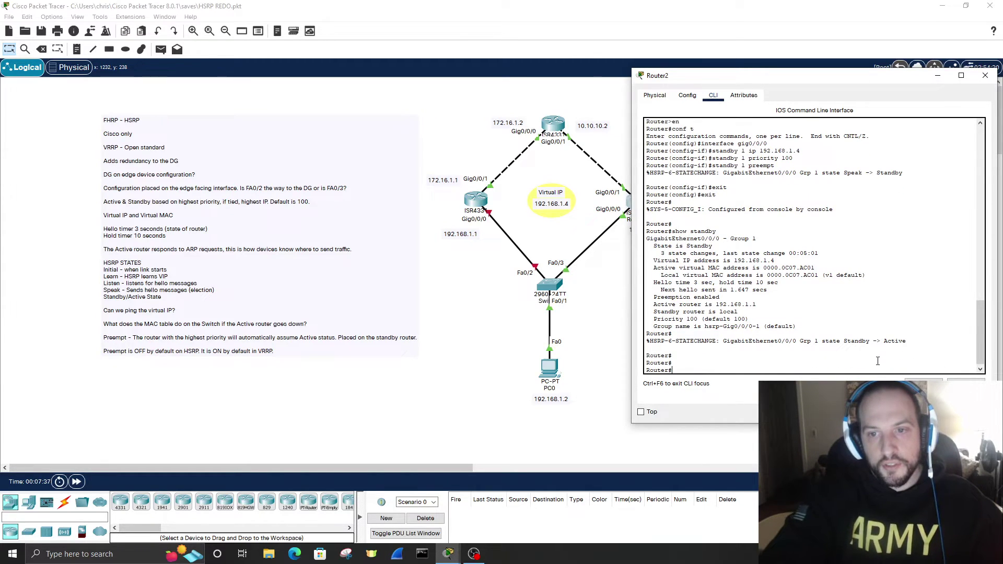
type("show standby")
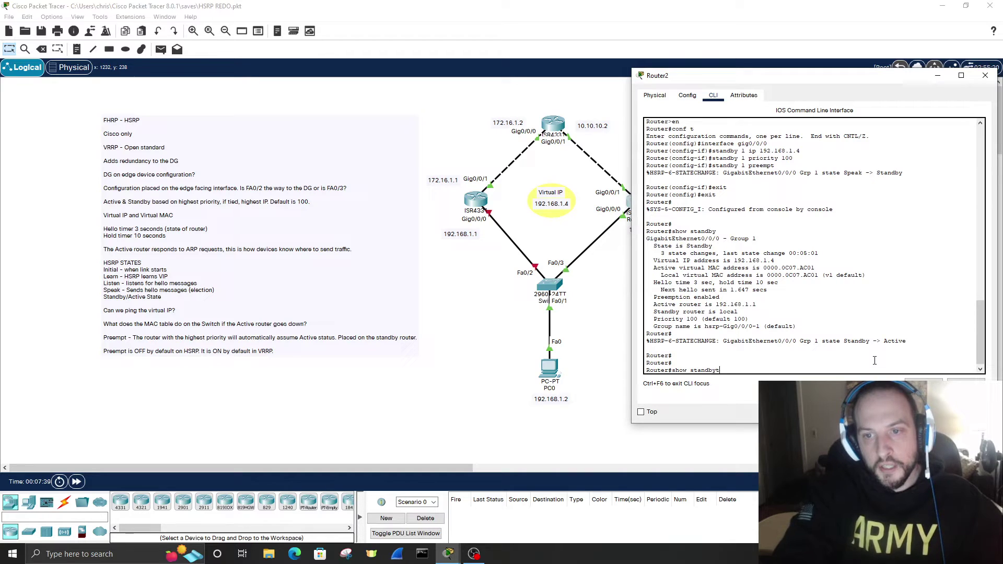
key("Return")
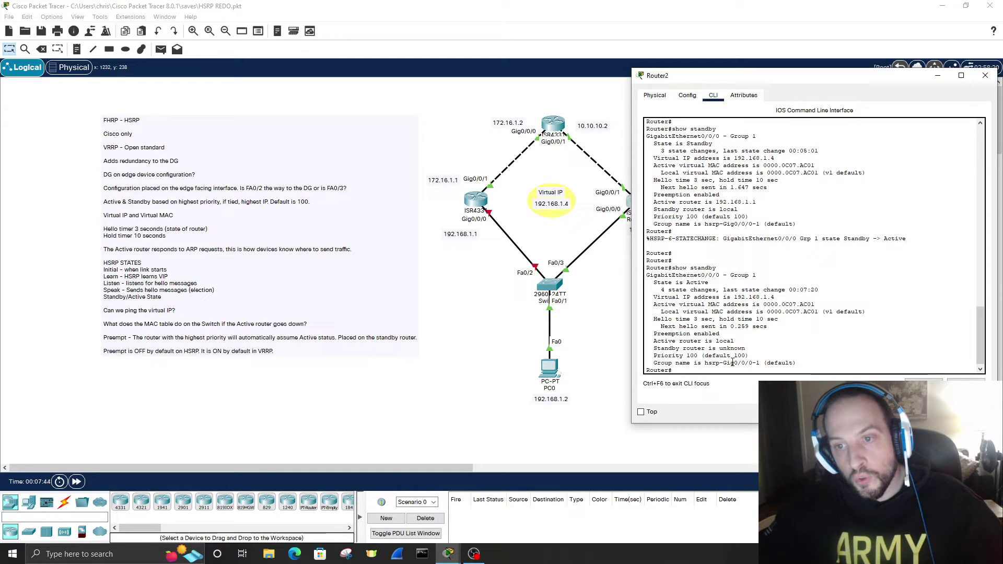
left_click(985, 78)
- Ping the virtual IP 192.168.1.4 from PC0's Command Prompt with Router1's gig0/0/0 interface shut down
left_click(548, 372)
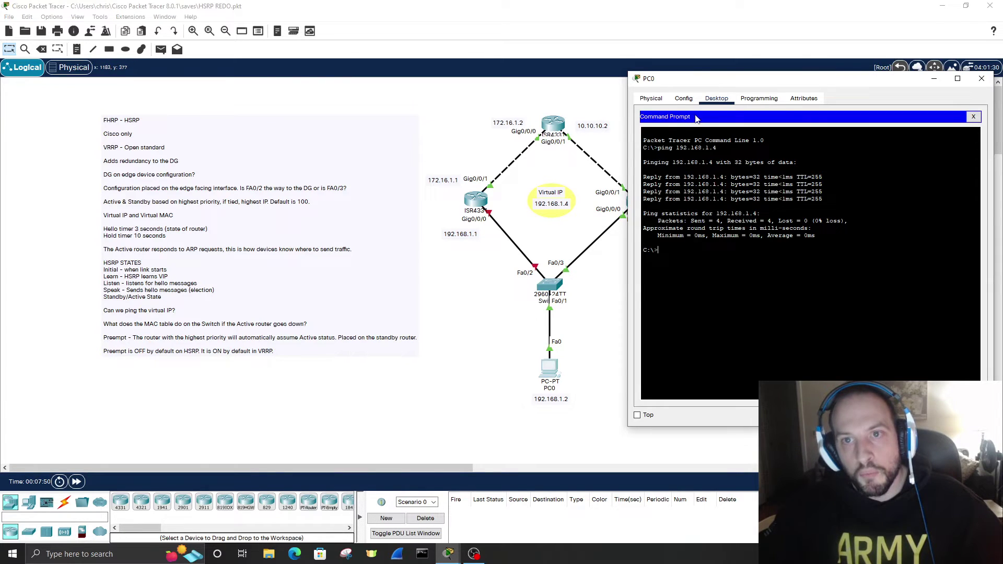
left_click_drag(744, 79, 765, 83)
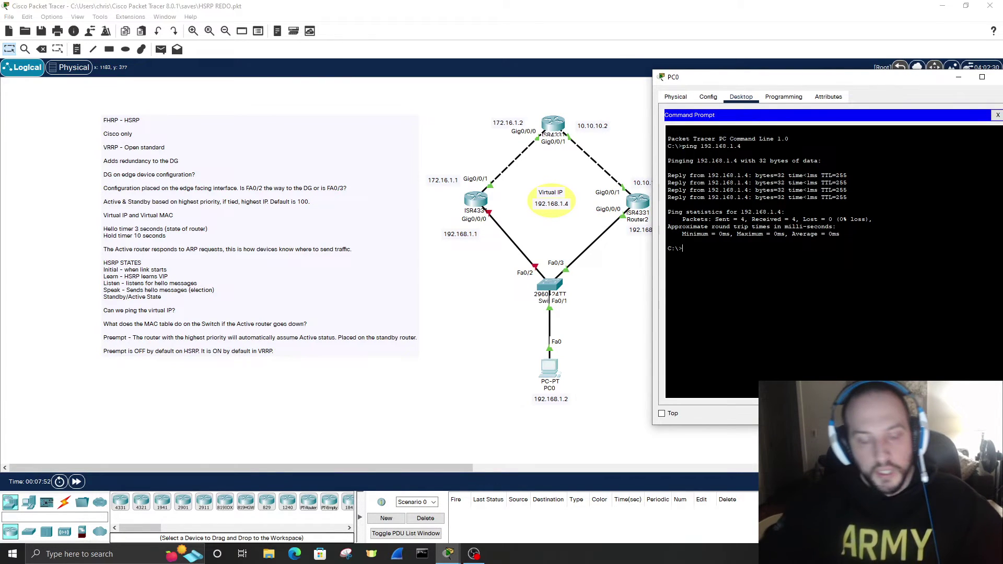
type("ping 192.168")
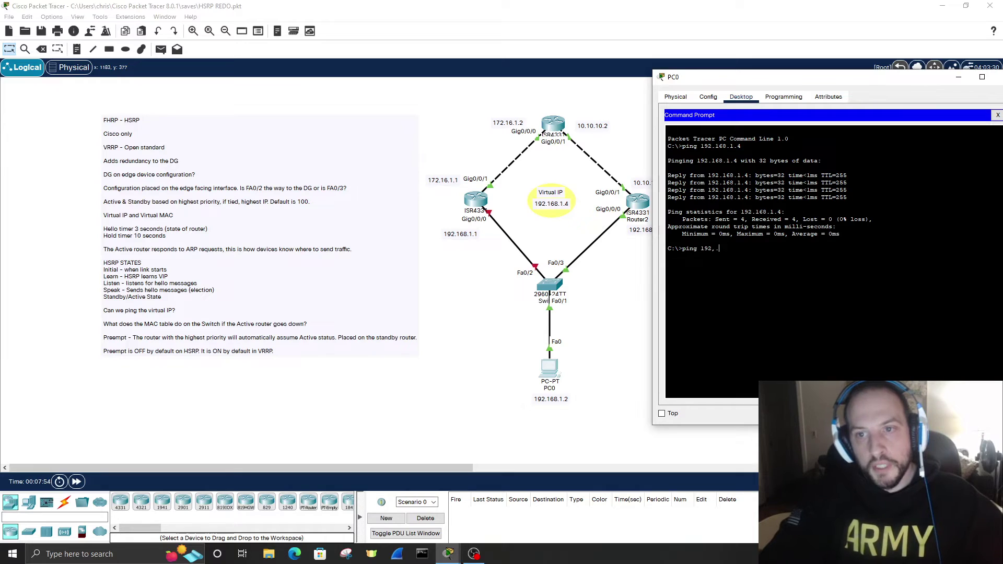
type(".1.4")
key("Return")
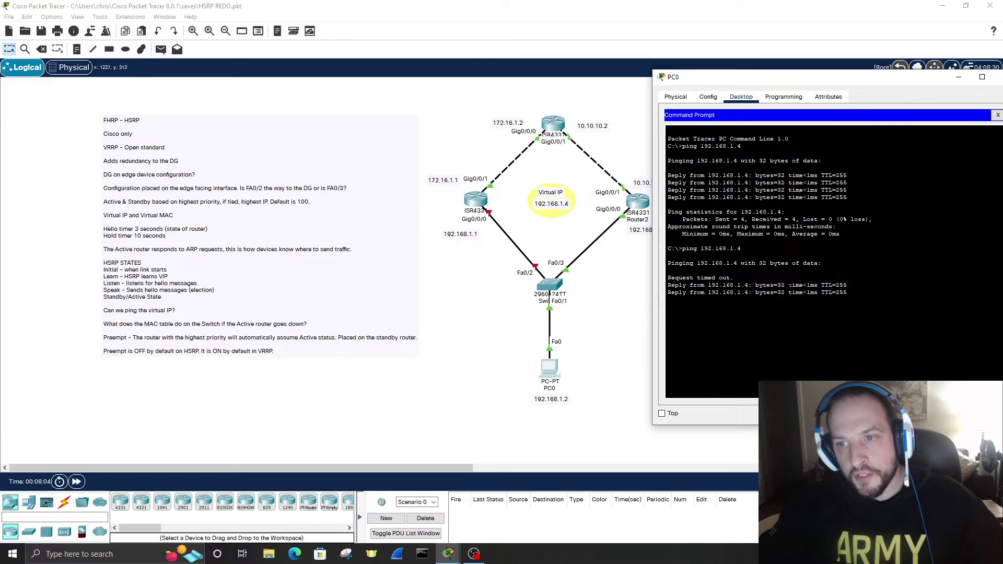
left_click_drag(929, 82, 917, 82)
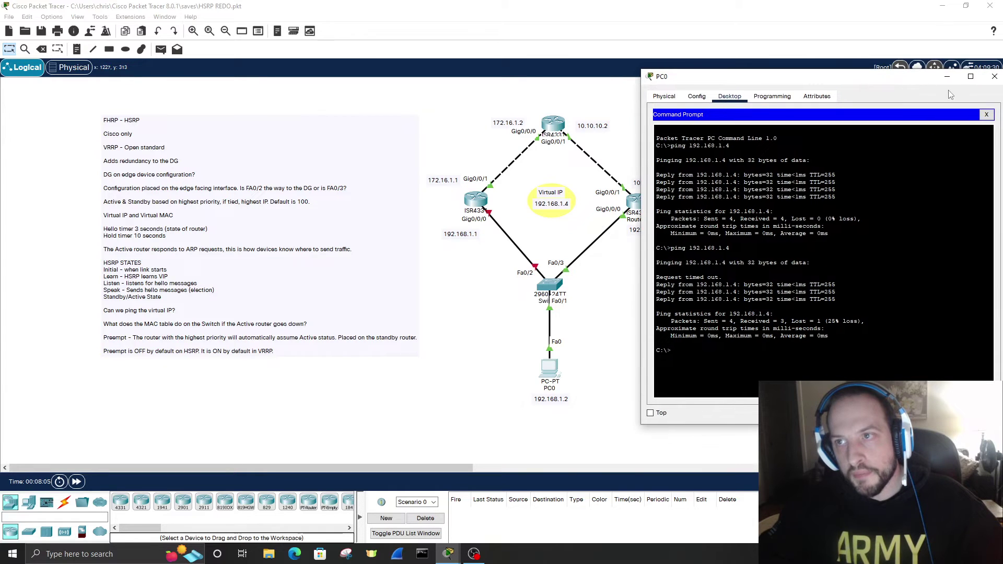
left_click(996, 79)
- Display the relearned MAC table in Switch0's command line with show mac address-table
left_click(548, 284)
left_click_drag(526, 89, 821, 96)
key("Return")
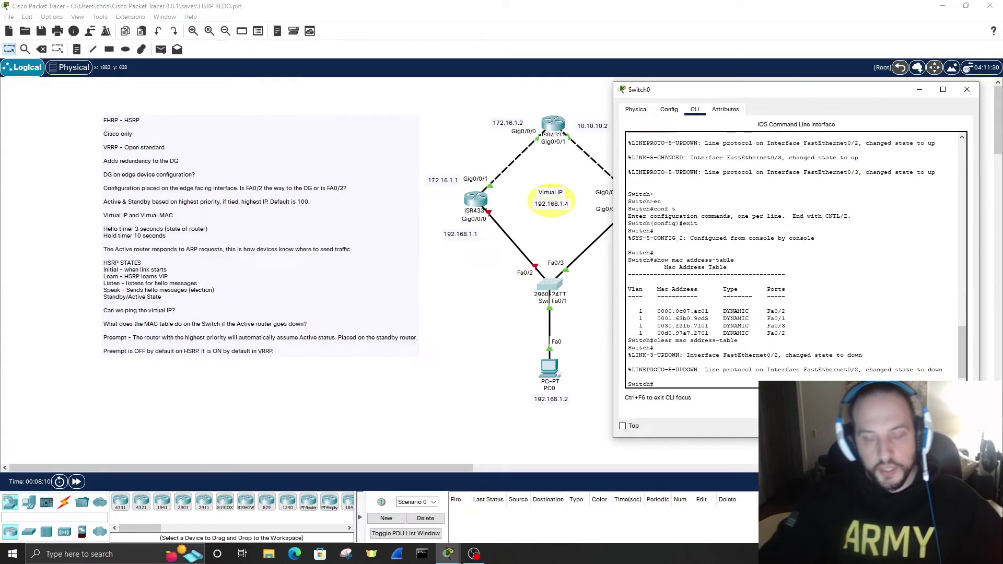
key("Return")
key("Return")
type("show mac")
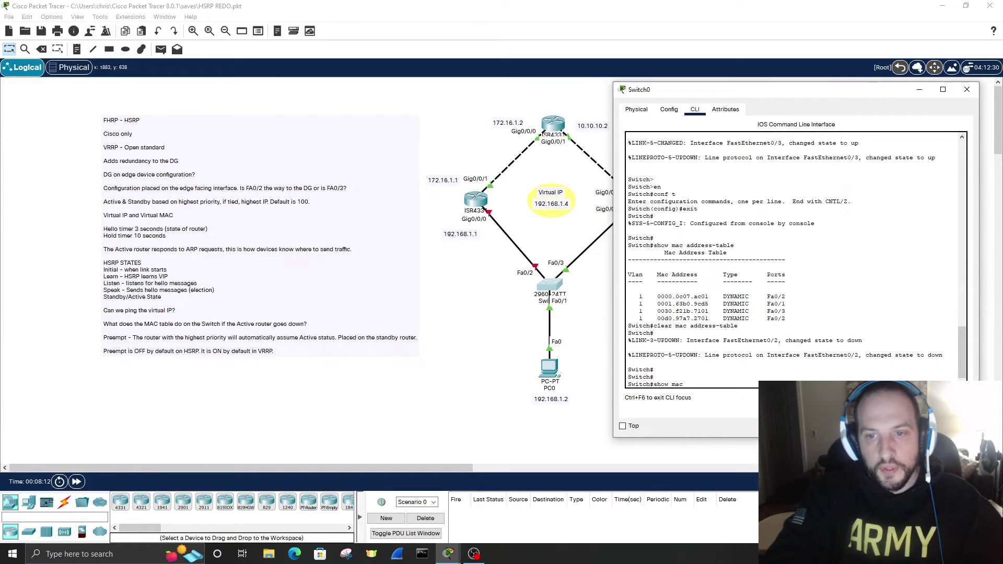
type(" addrtes")
key("BackSpace")
key("BackSpace")
key("BackSpace")
type("ess")
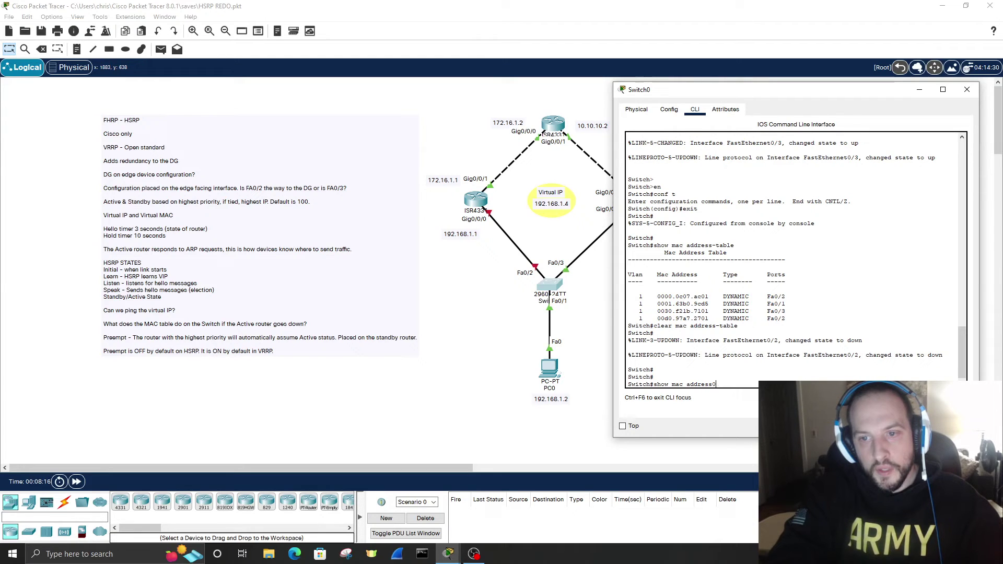
type("-table")
key("Return")
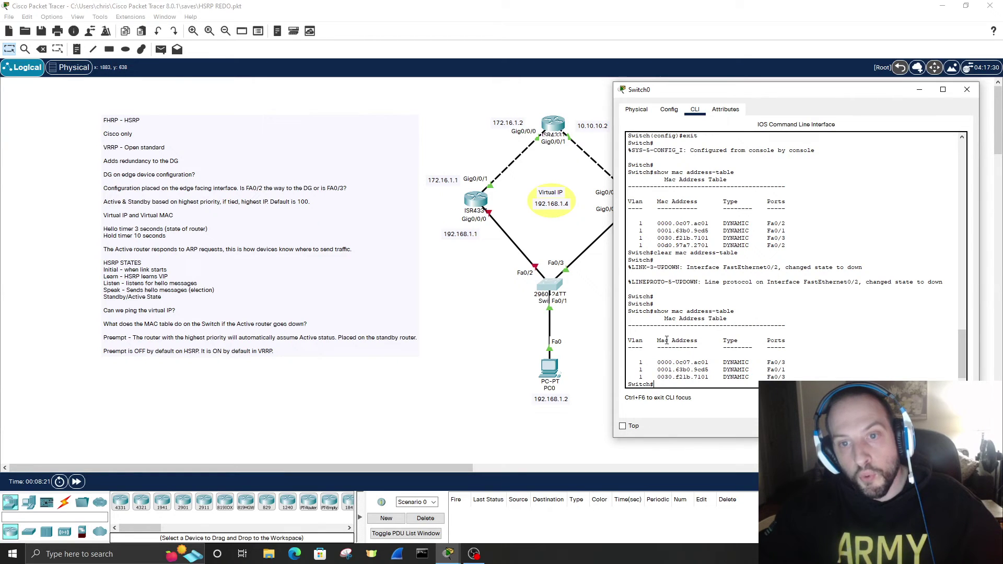
- Examine which port Switch0's latest MAC table lists for the virtual MAC address 0000.0c07.ac01, comparing it with the topology
left_click_drag(723, 89, 803, 85)
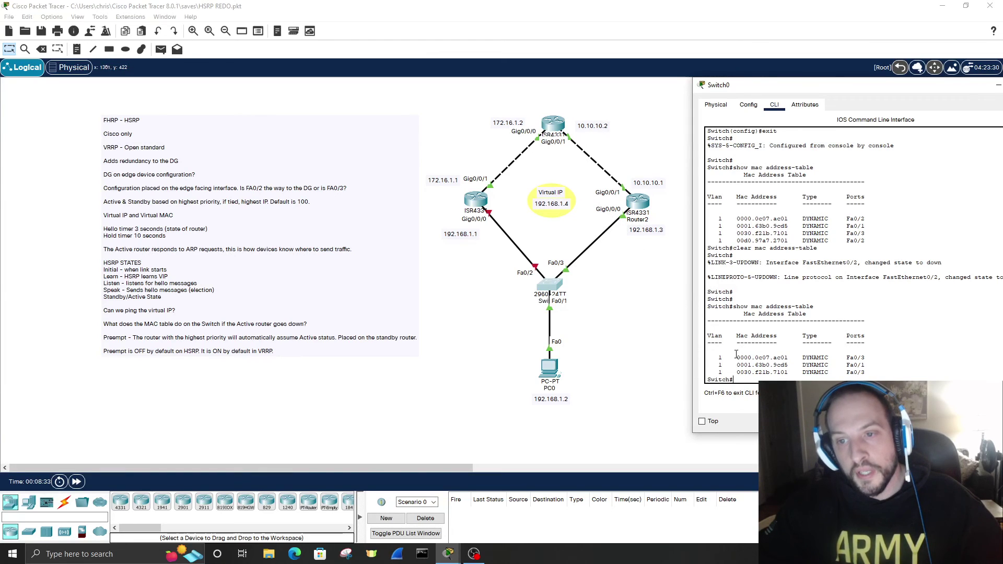
left_click_drag(736, 358, 787, 360)
left_click(784, 336)
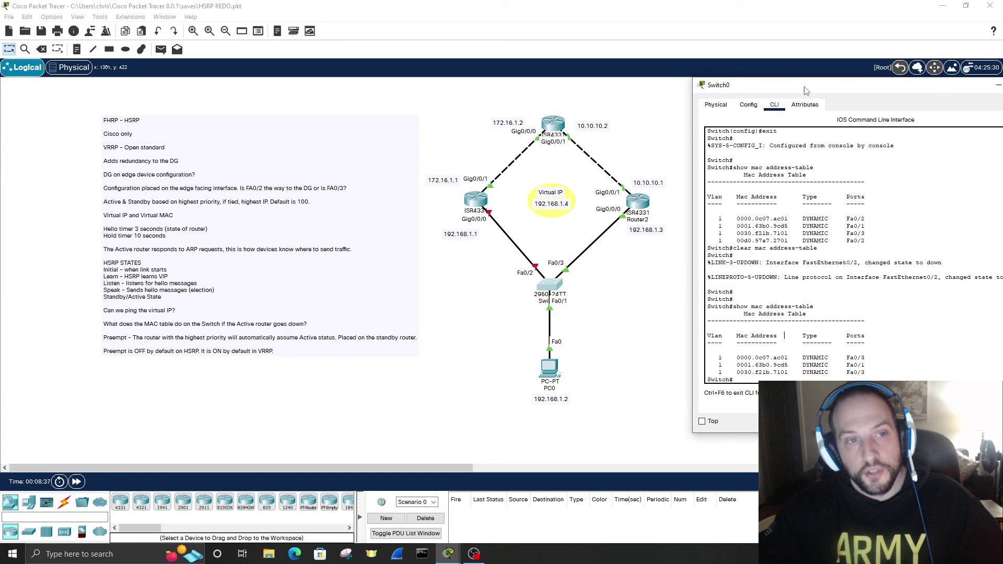
left_click_drag(804, 91, 684, 93)
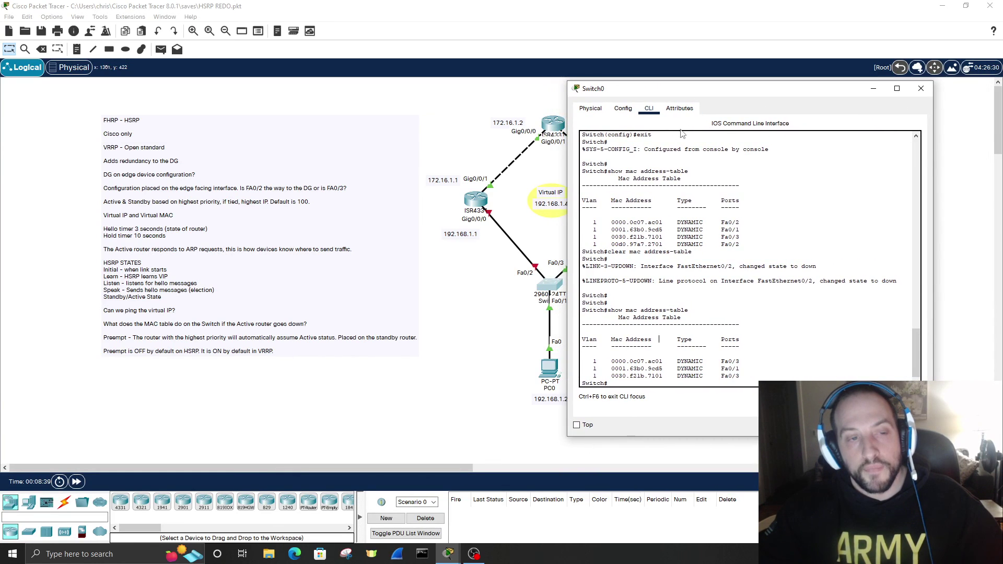